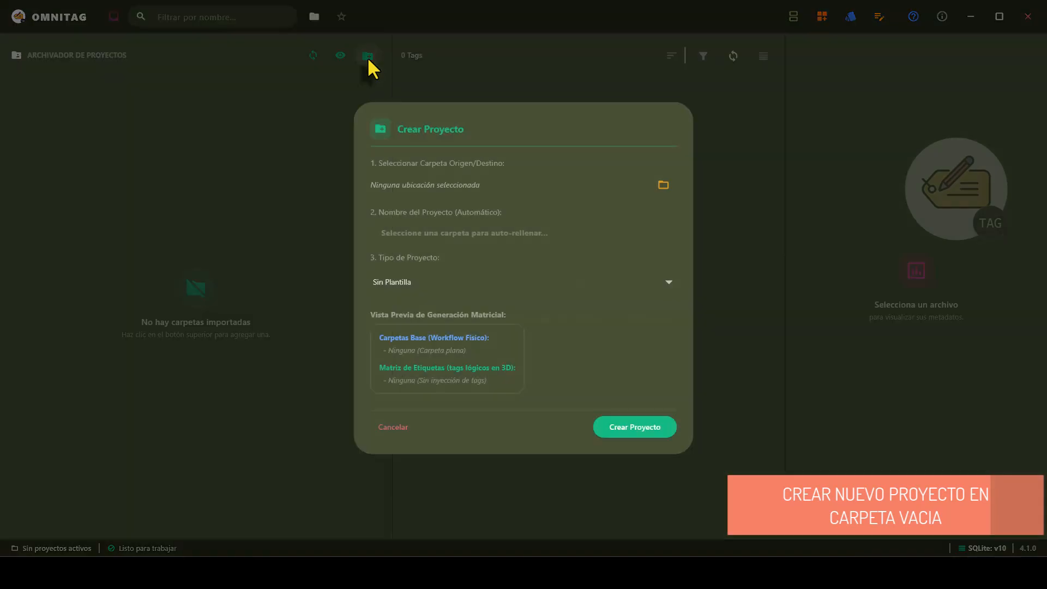
- Set the desktop folder CALC ESTRUC EDIFICIO as the new project's source and destination location
left_click(662, 185)
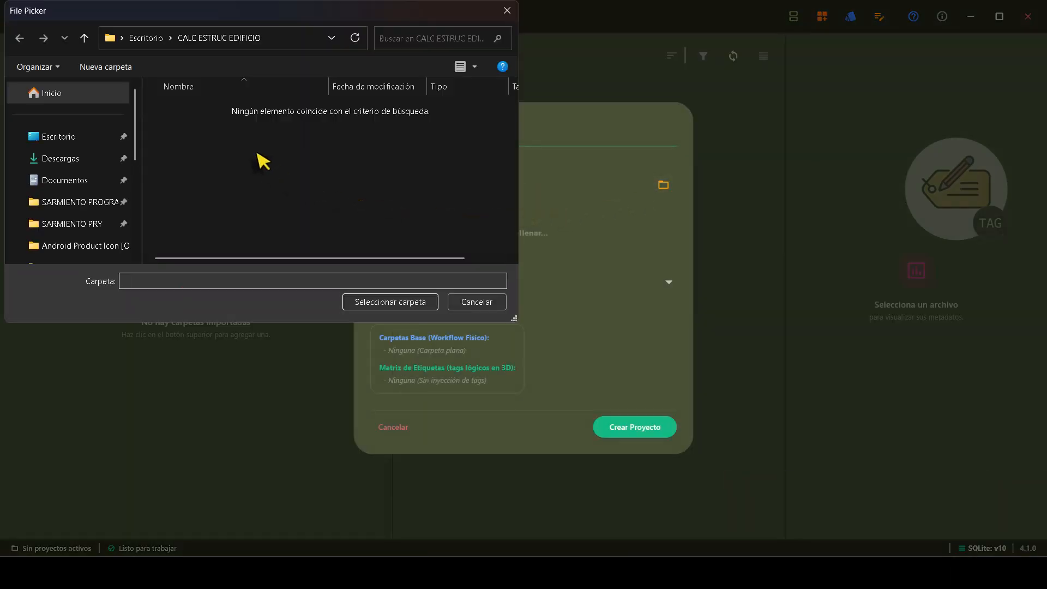
left_click(148, 39)
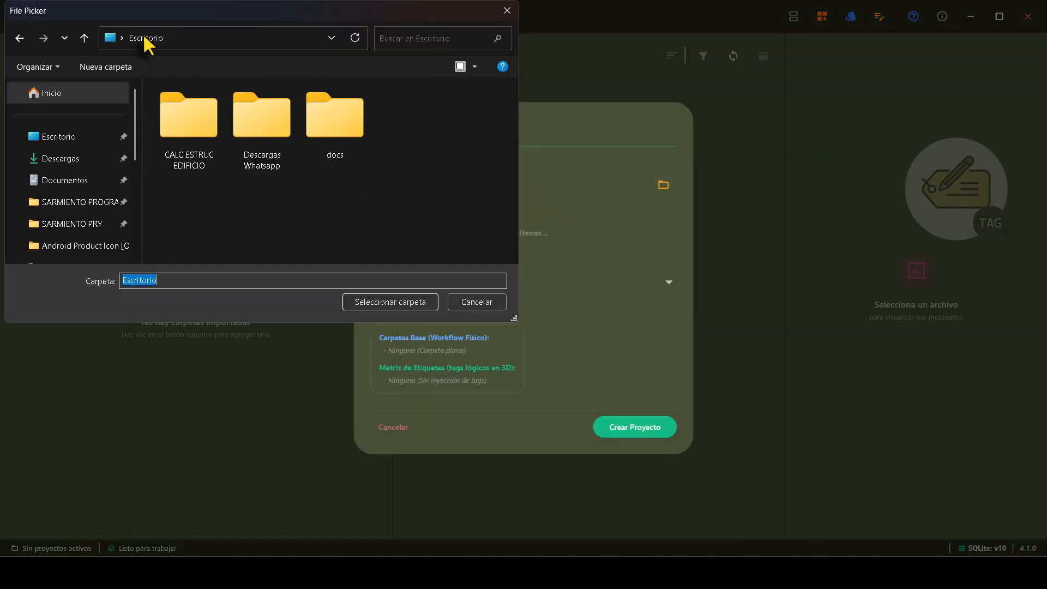
left_click(195, 127)
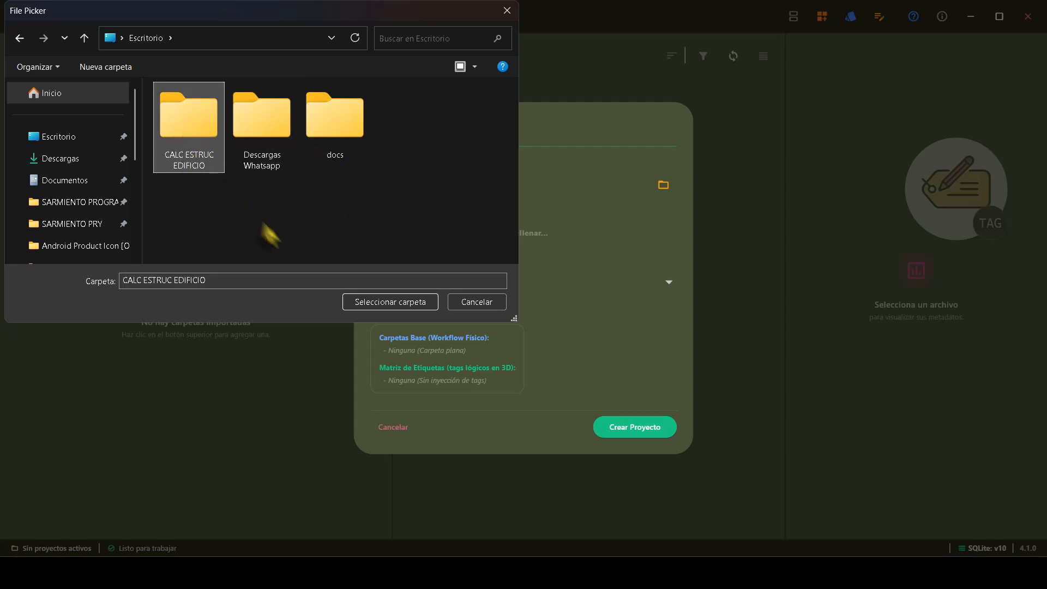
left_click(384, 307)
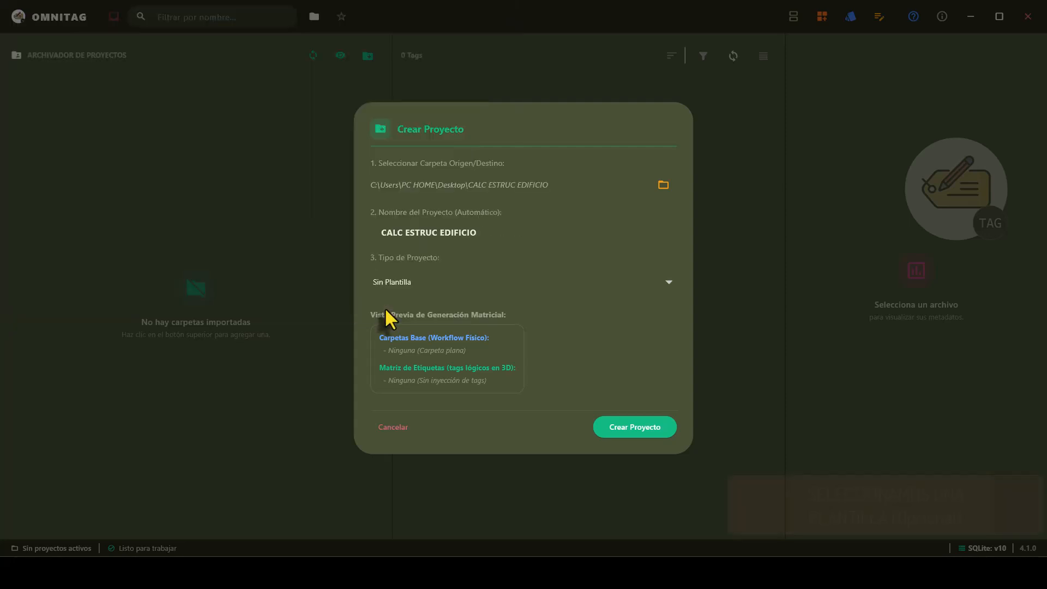
- Choose the Ingeniería Estructural template as the project type and create the project
left_click(656, 293)
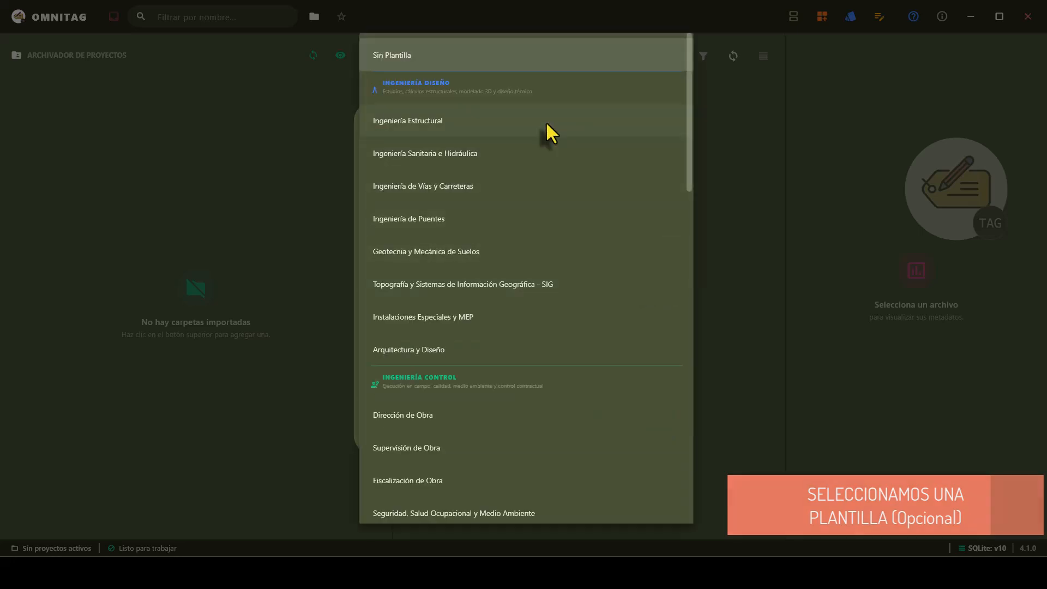
left_click(509, 132)
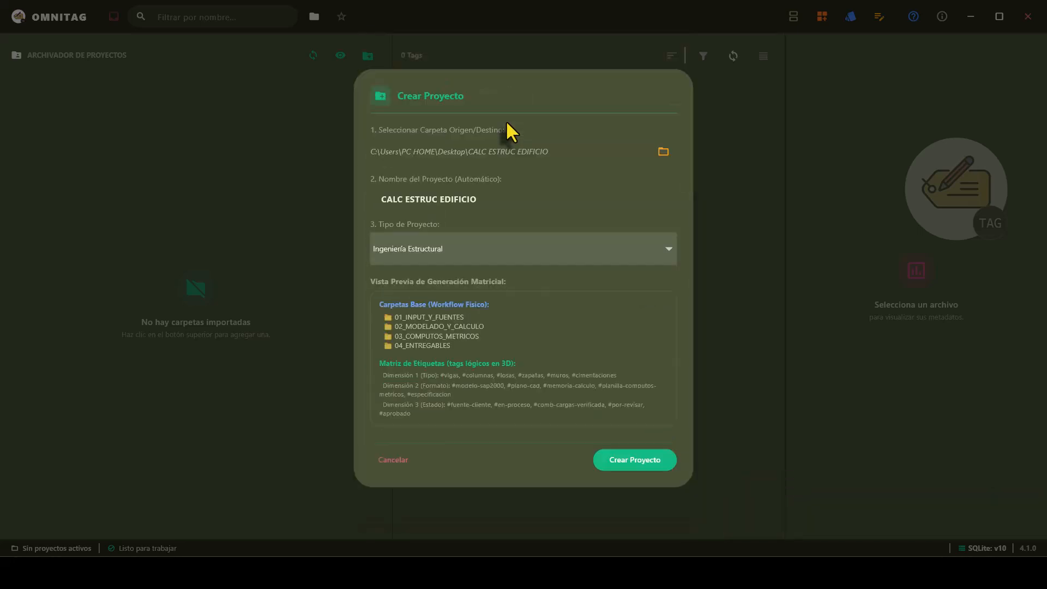
left_click(659, 468)
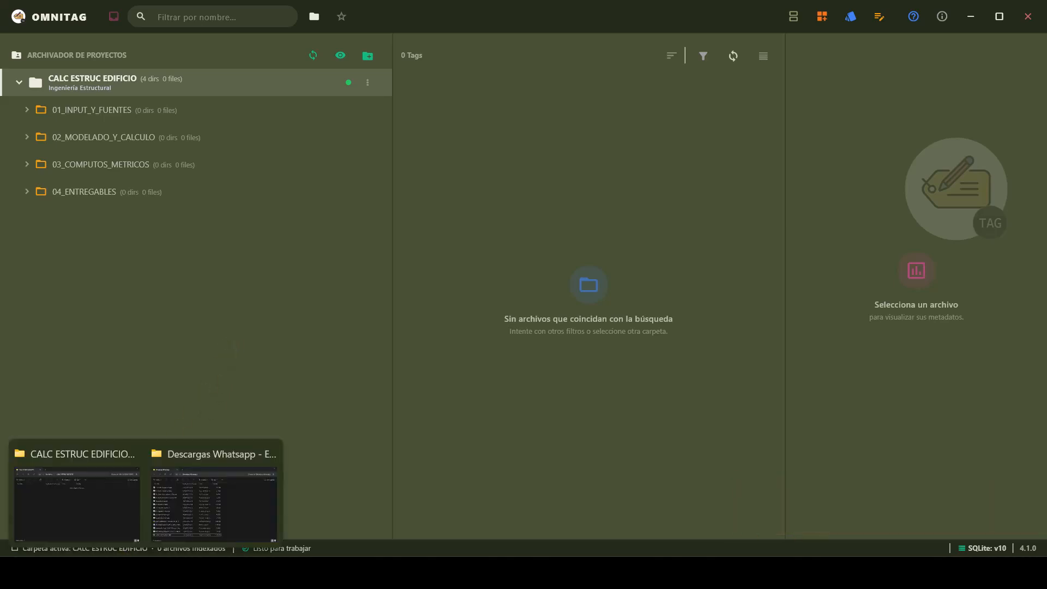
- Check the generated subfolders of CALC ESTRUC EDIFICIO in File Explorer, then return to OmniTag
left_click(77, 526)
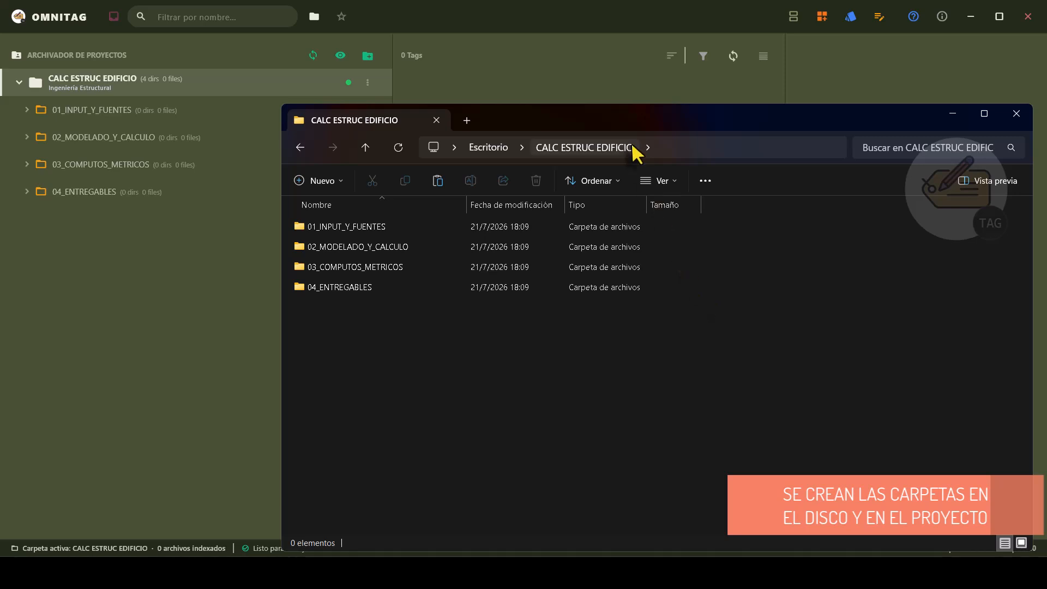
left_click_drag(617, 121, 613, 86)
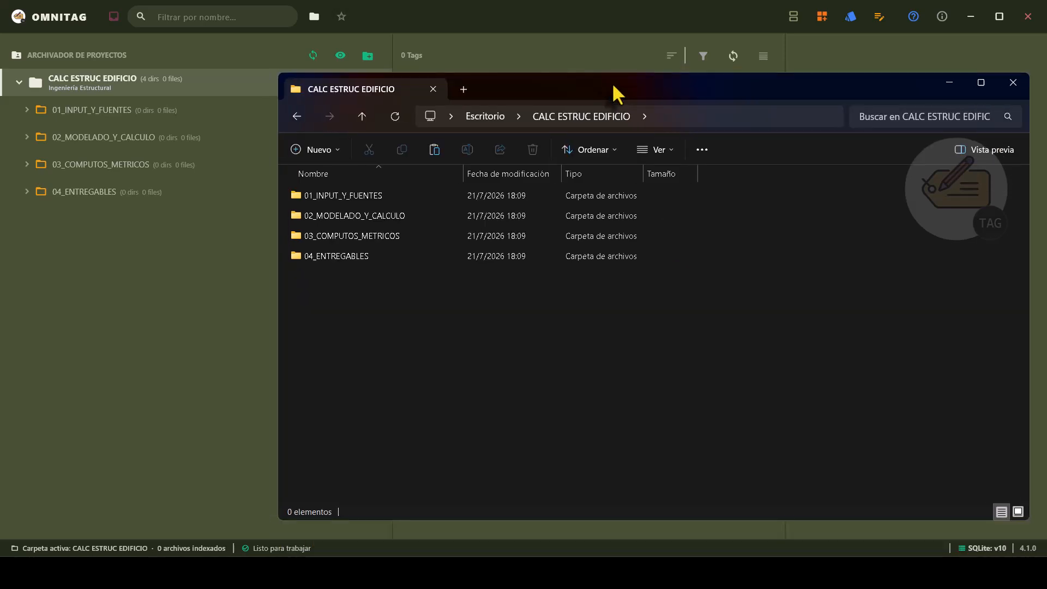
left_click(950, 83)
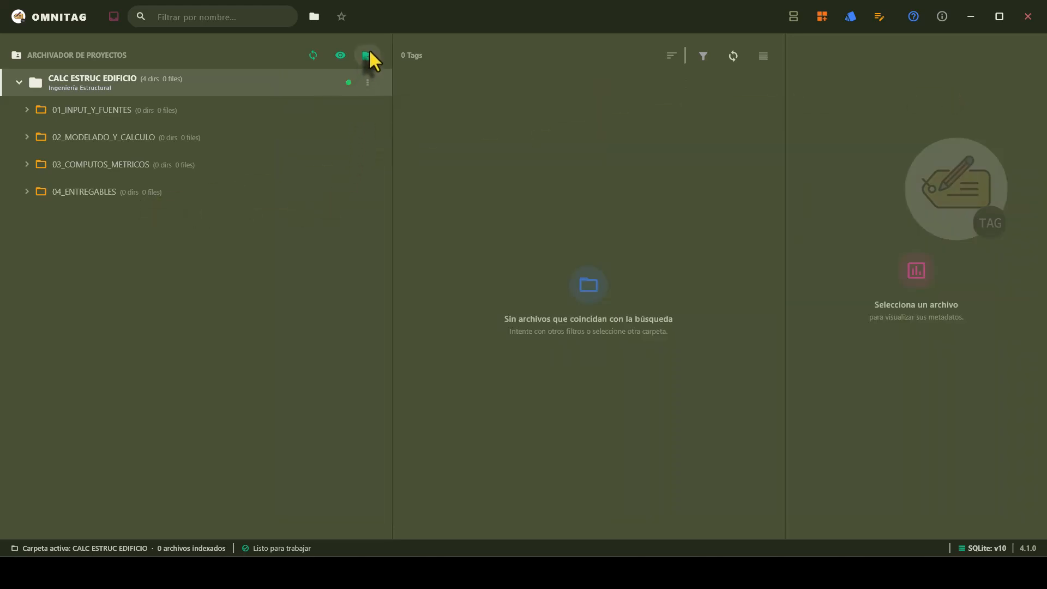
- Show the inbox tray and import the desktop folder Descargas Whatsapp into it
left_click(113, 17)
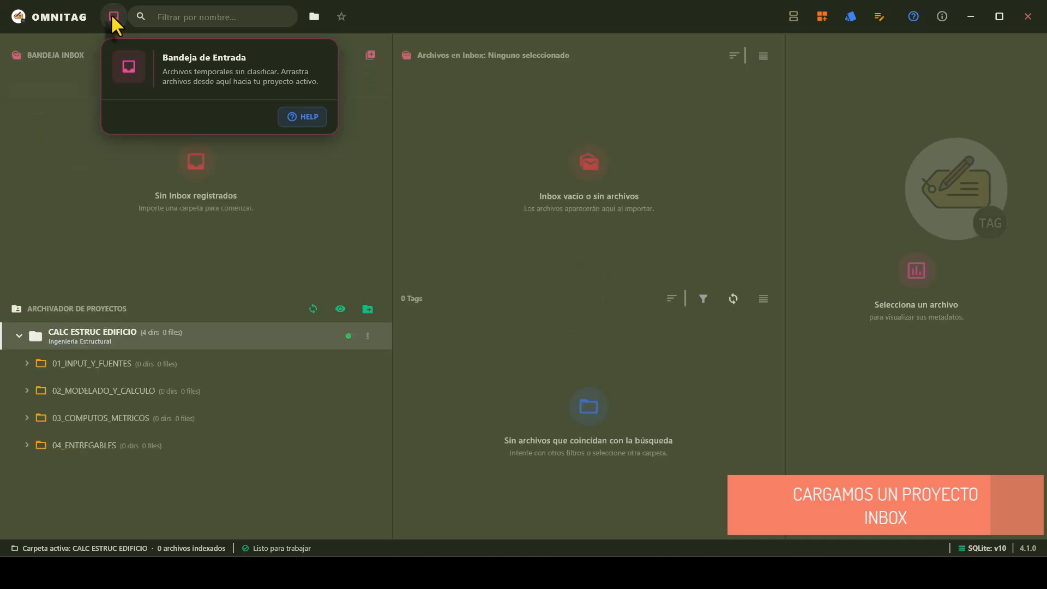
left_click(370, 57)
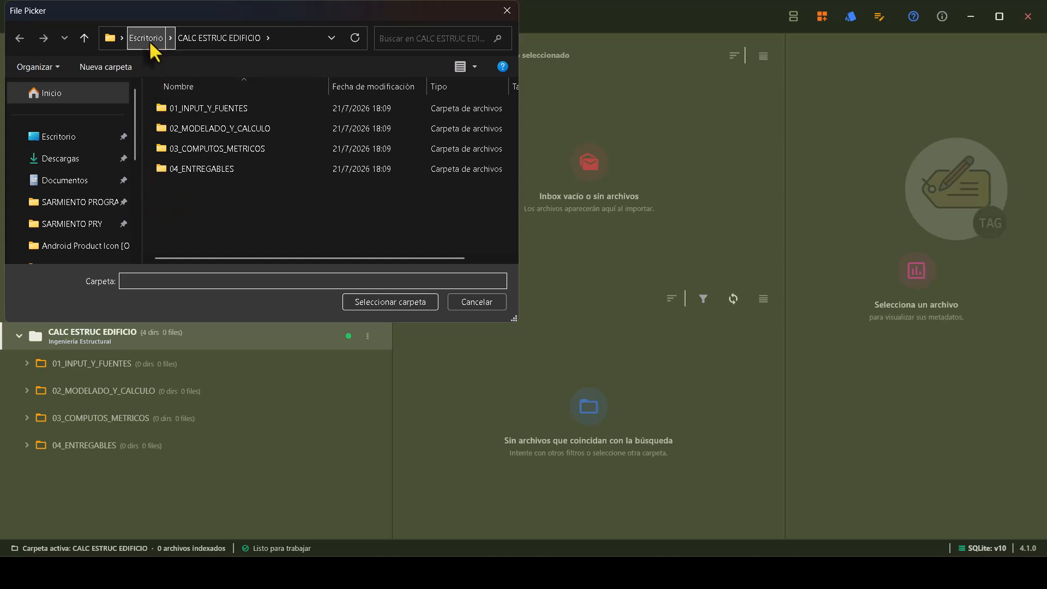
left_click(147, 38)
left_click(259, 132)
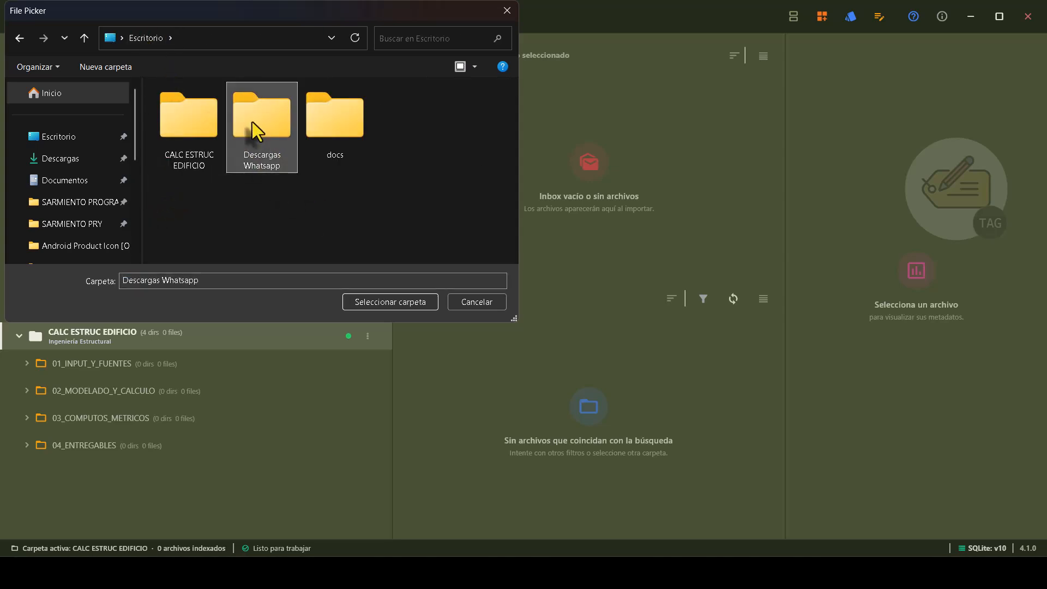
left_click(393, 301)
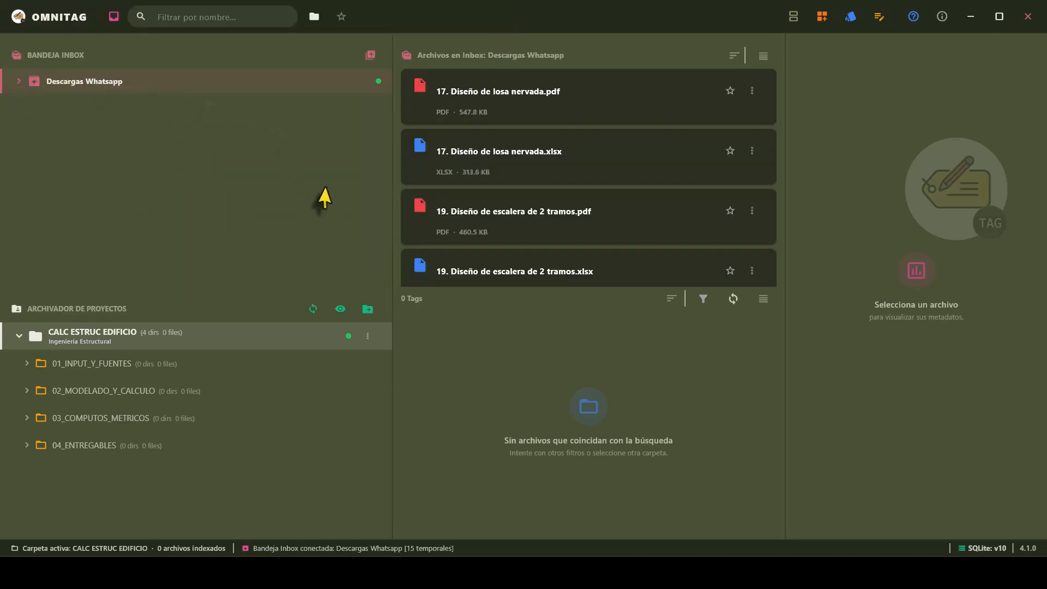
- Review the details of several files in the Descargas Whatsapp inbox and look through its file list
left_click(627, 107)
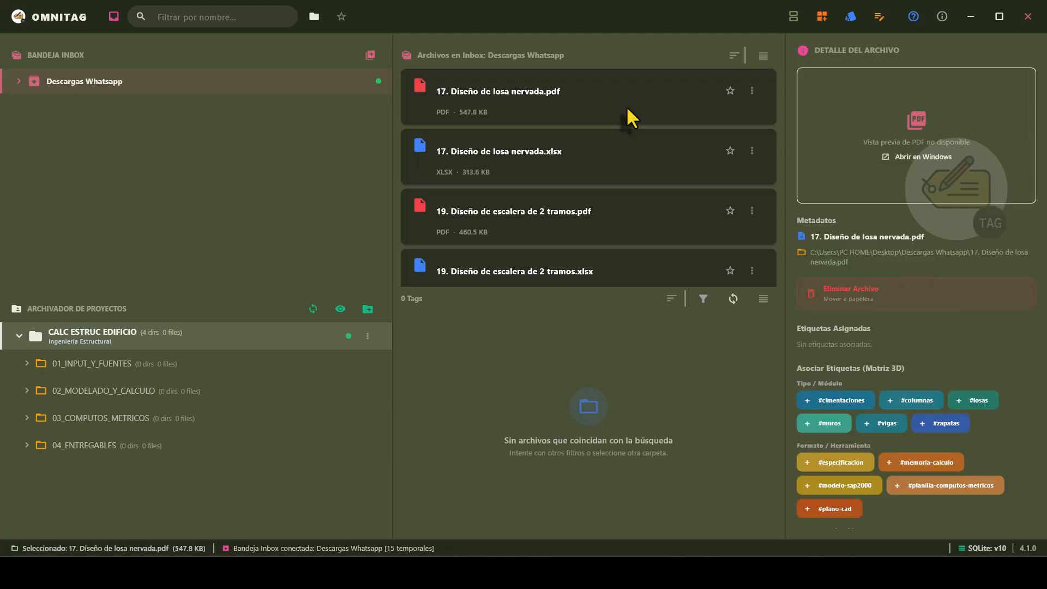
left_click(609, 166)
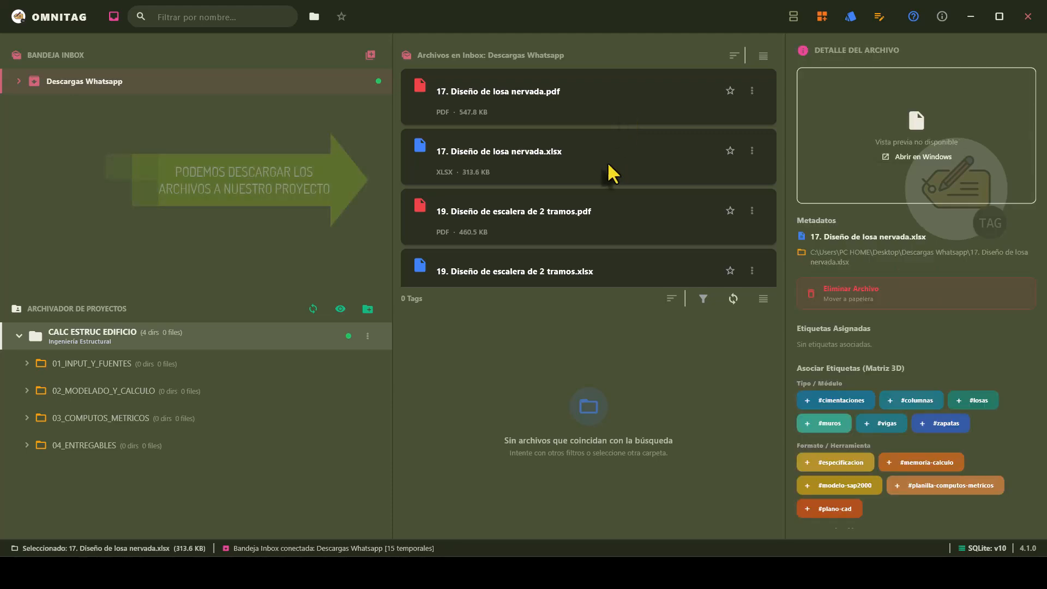
left_click(605, 239)
scroll(773, 118, "down", 1)
left_click_drag(773, 117, 774, 93)
- Move the PDFs "17. Diseño de losa nervada", "19. Diseño de escalera de 2 tramos" and "20. zapatas Aisladas" from the inbox into the project
left_click(615, 94)
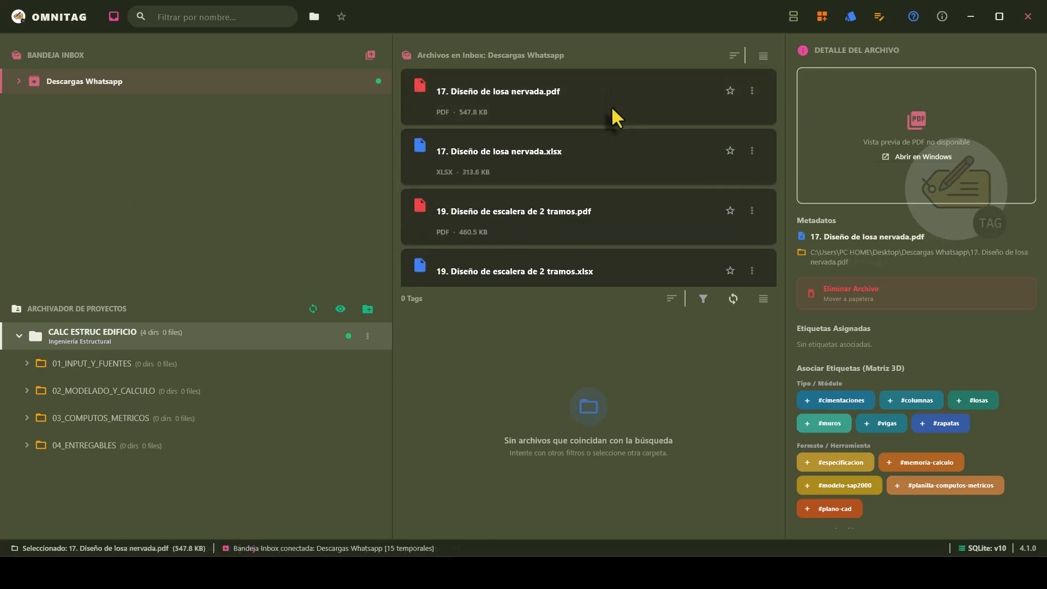
left_click_drag(611, 106, 627, 390)
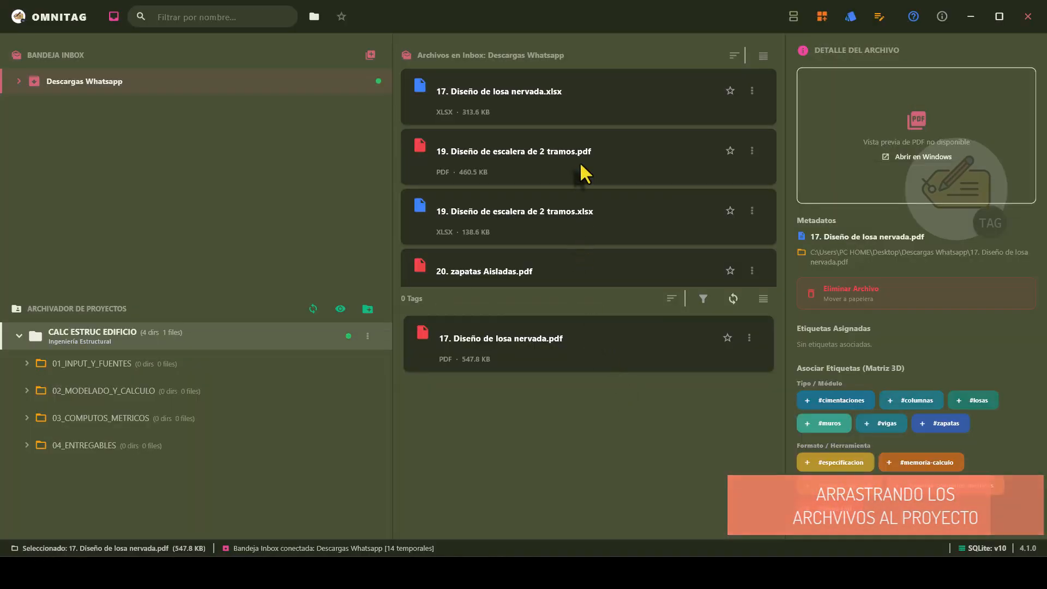
left_click_drag(582, 169, 600, 459)
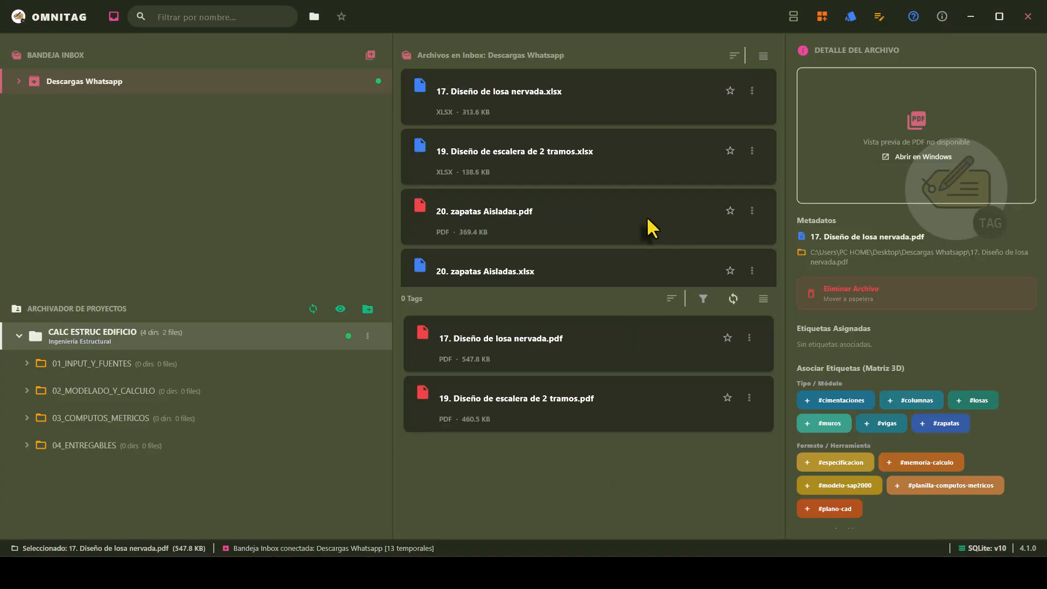
left_click_drag(646, 216, 678, 496)
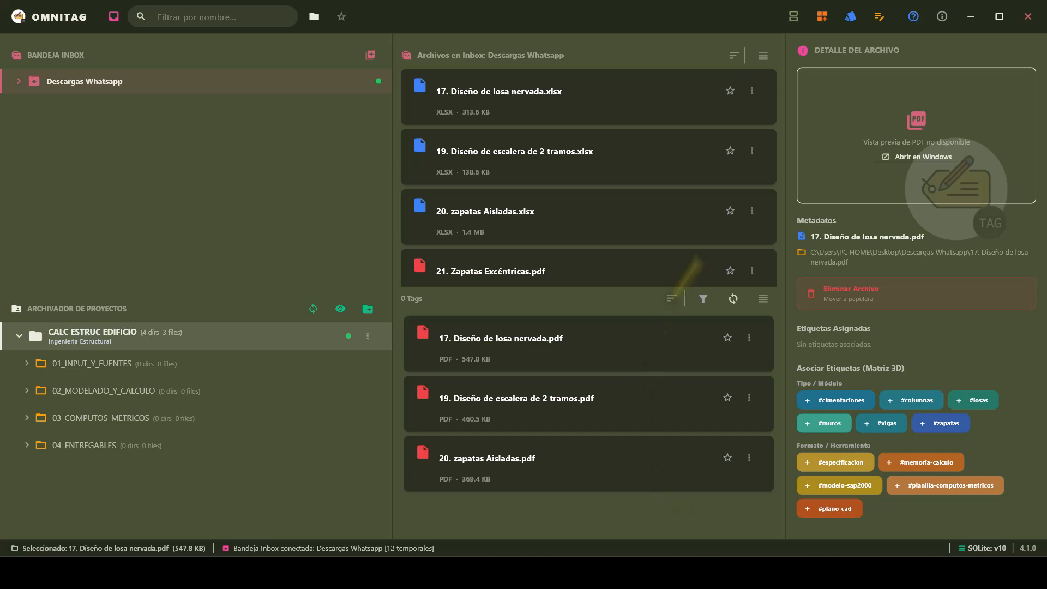
- Switch to File Explorer and cut all the remaining files in the desktop folder Descargas Whatsapp
scroll(775, 137, "down", 3)
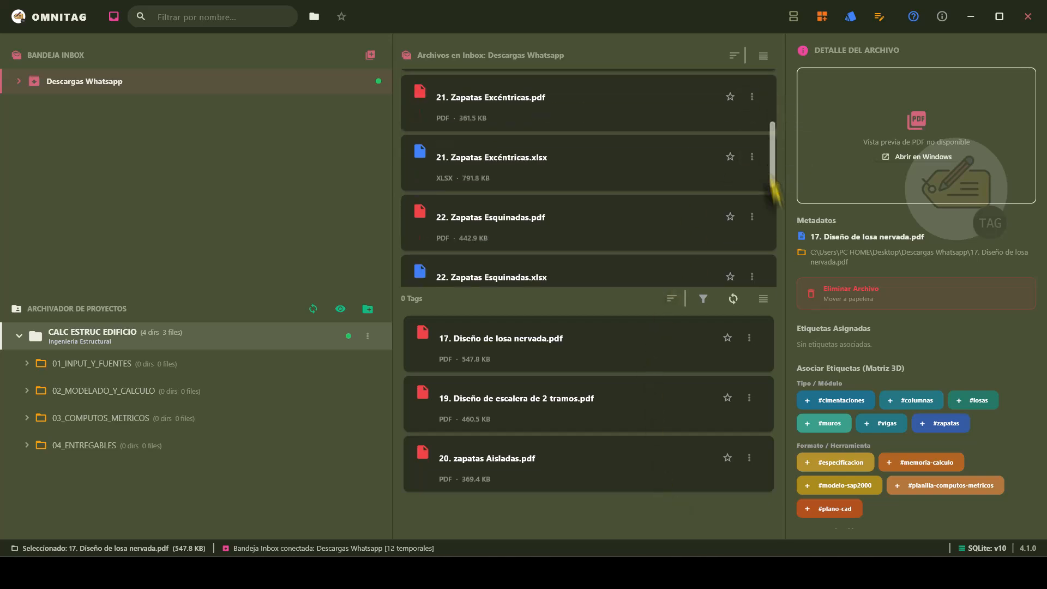
left_click_drag(771, 175, 772, 129)
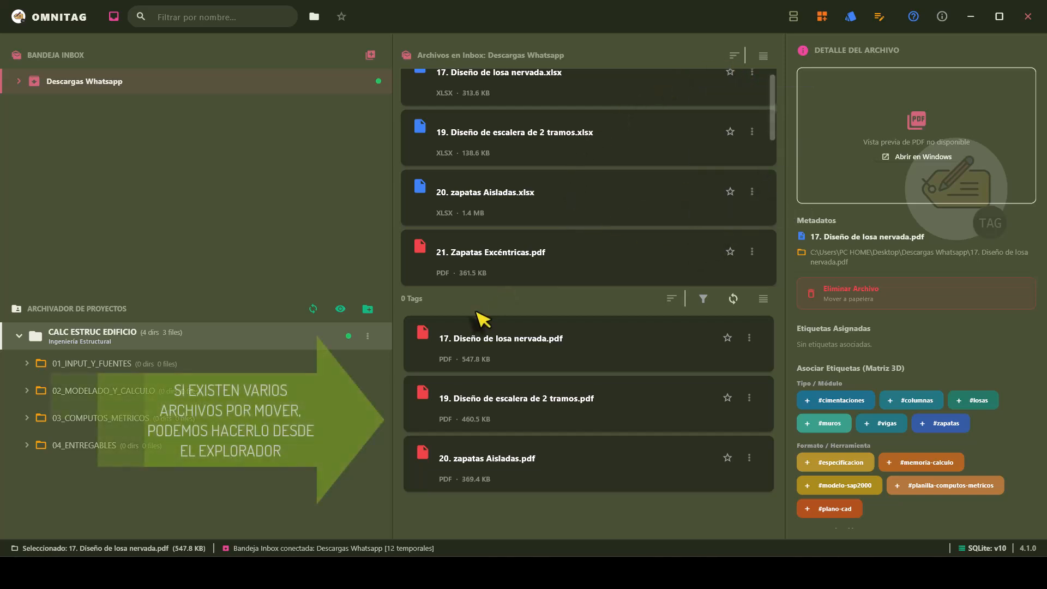
mouse_move(100, 552)
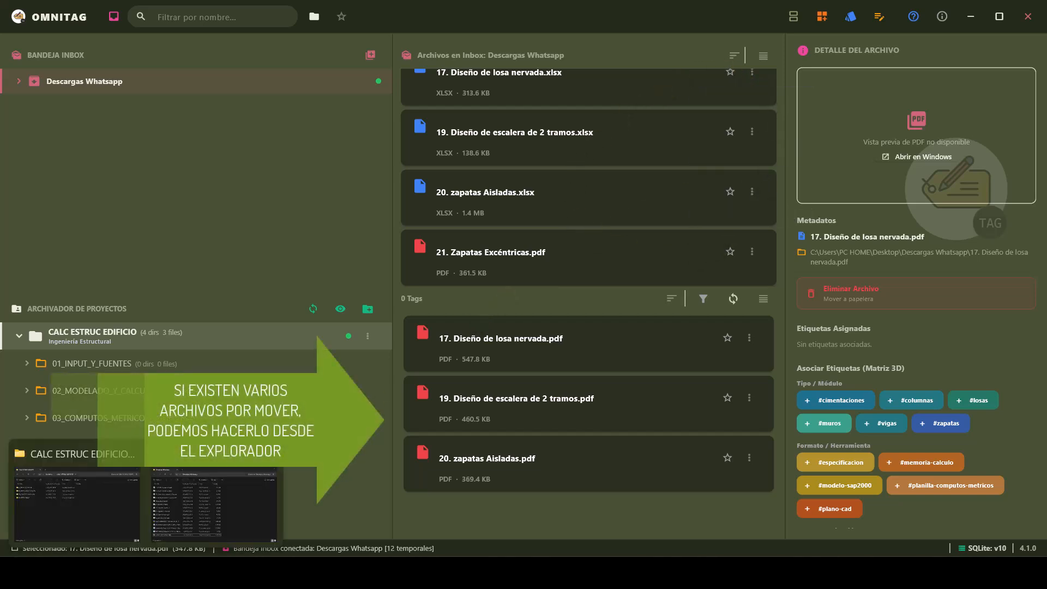
left_click(84, 524)
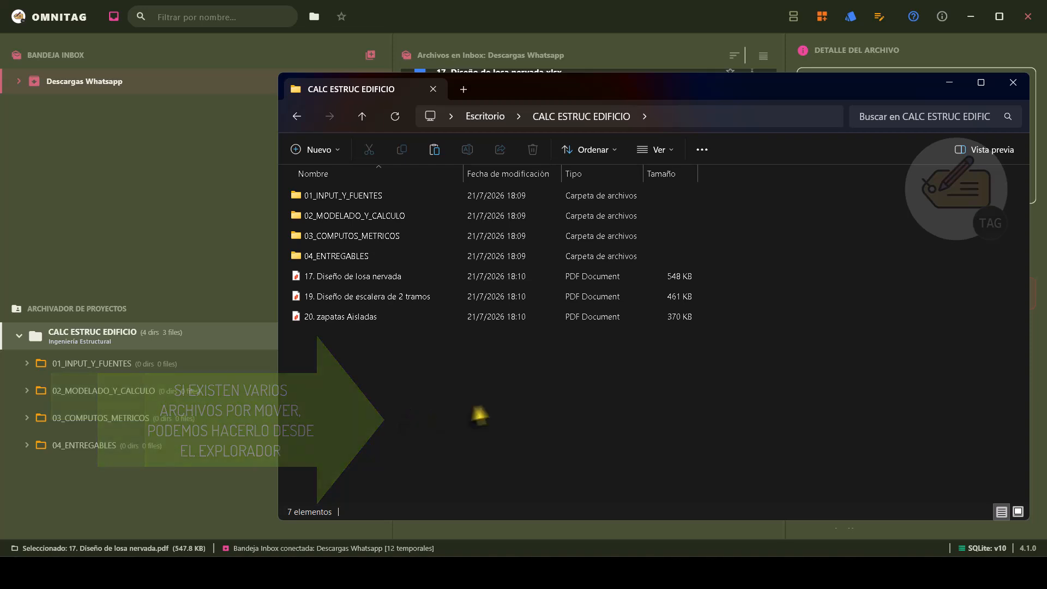
left_click(484, 118)
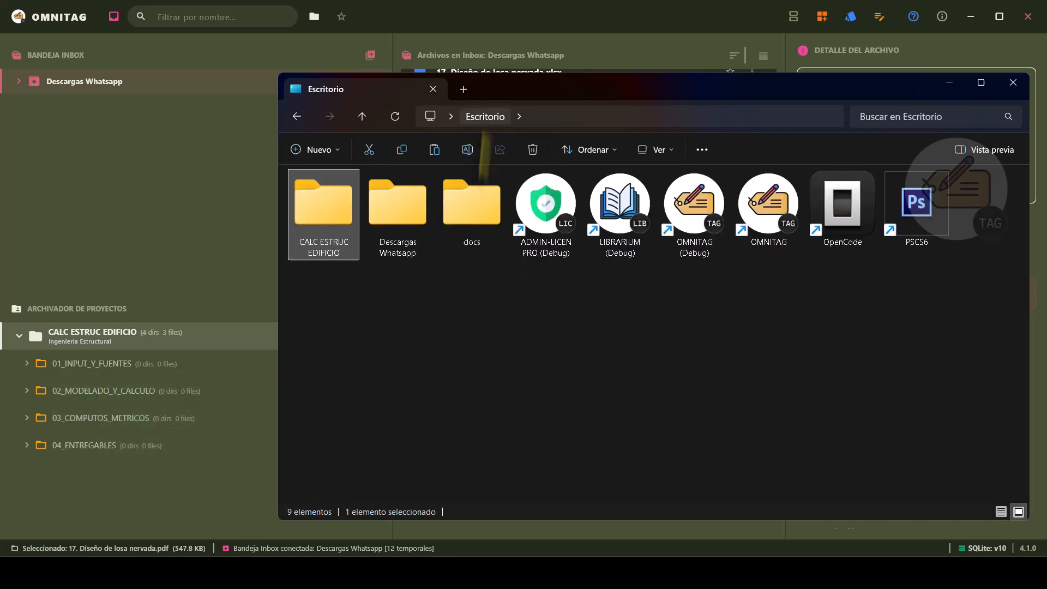
left_click(396, 211)
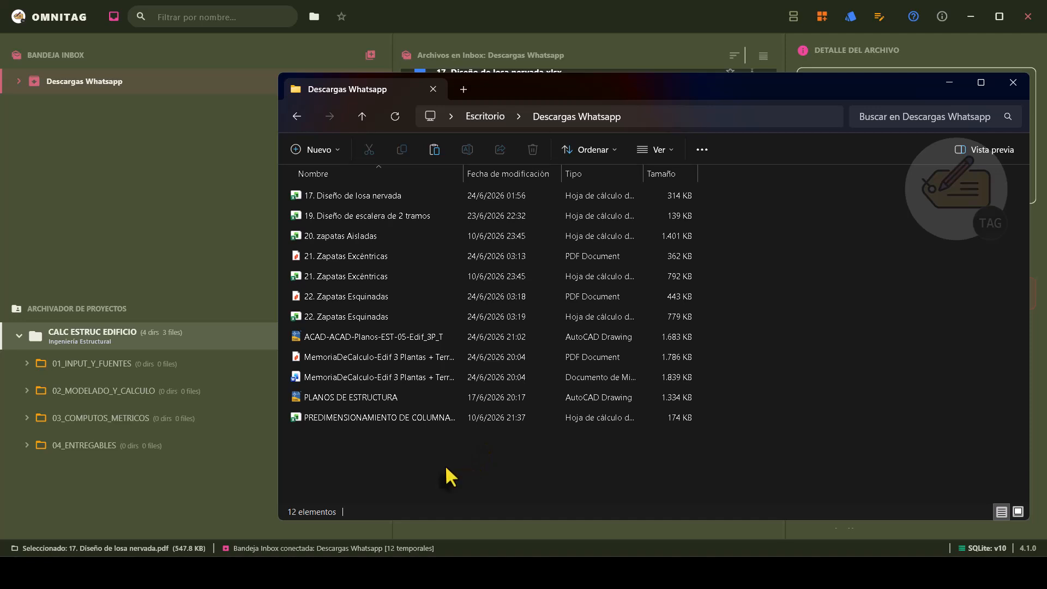
left_click_drag(446, 468, 323, 189)
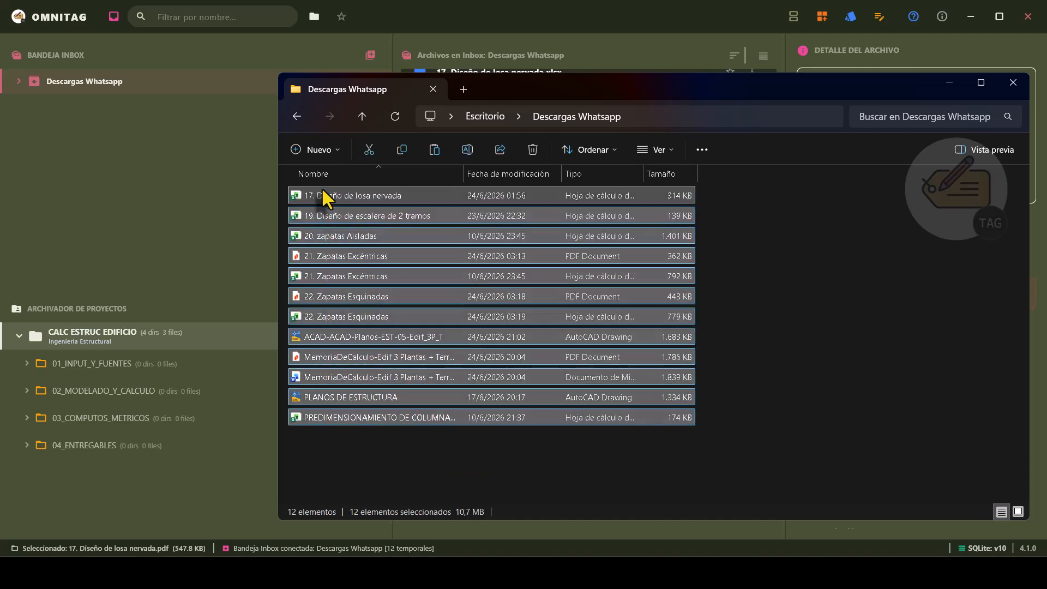
key("ctrl+x")
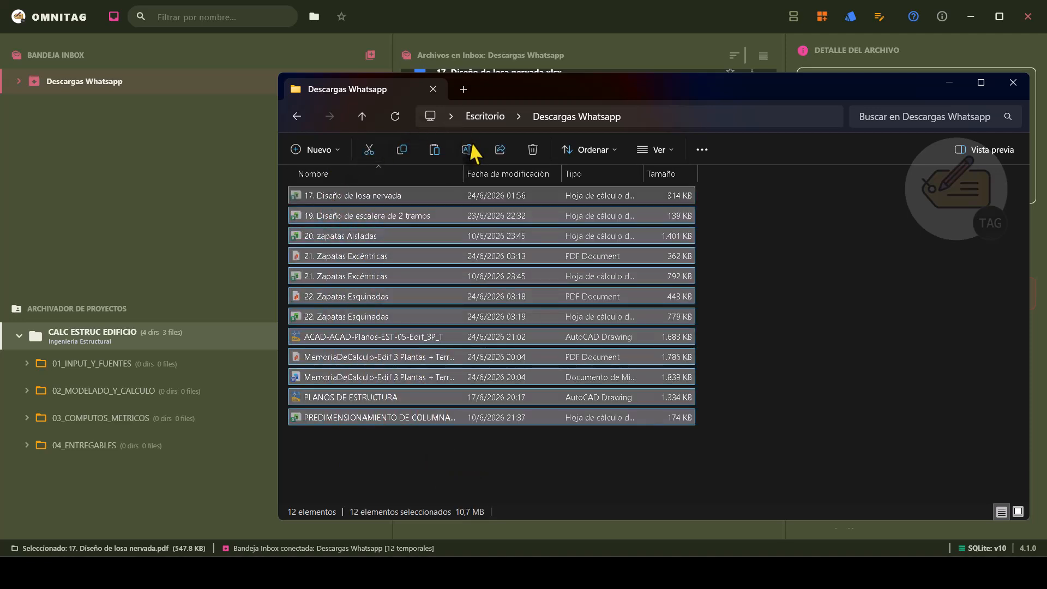
- Paste the cut files into the desktop folder CALC ESTRUC EDIFICIO and return to OmniTag
left_click(492, 116)
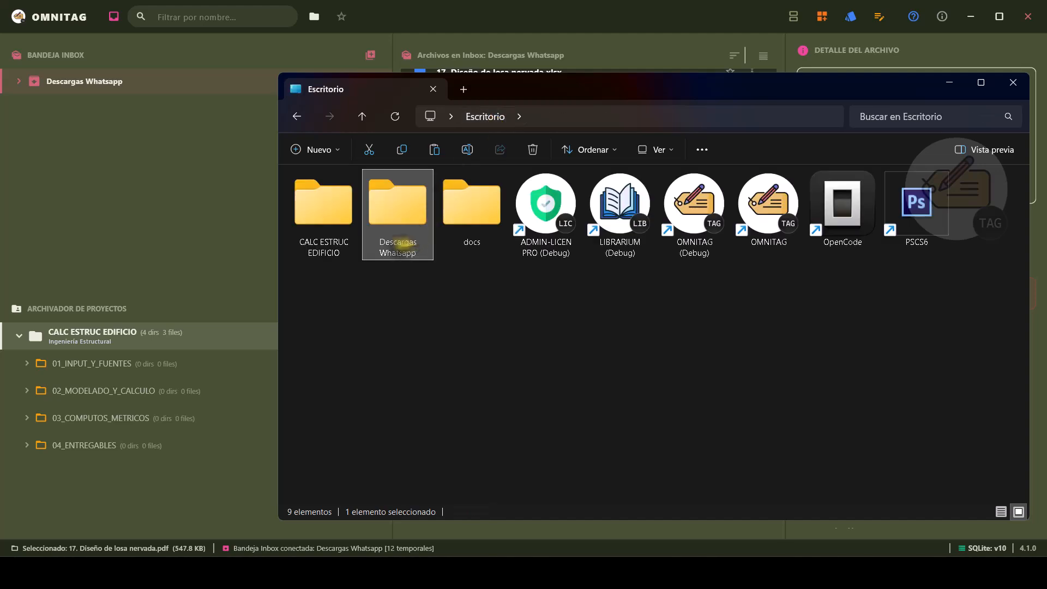
double_click(325, 223)
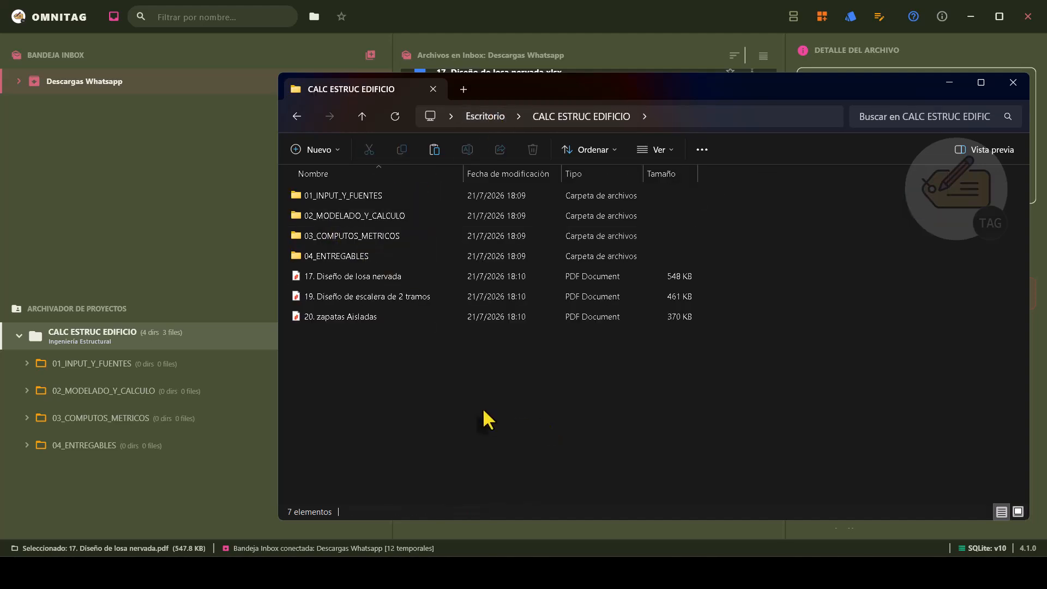
key("ctrl+v")
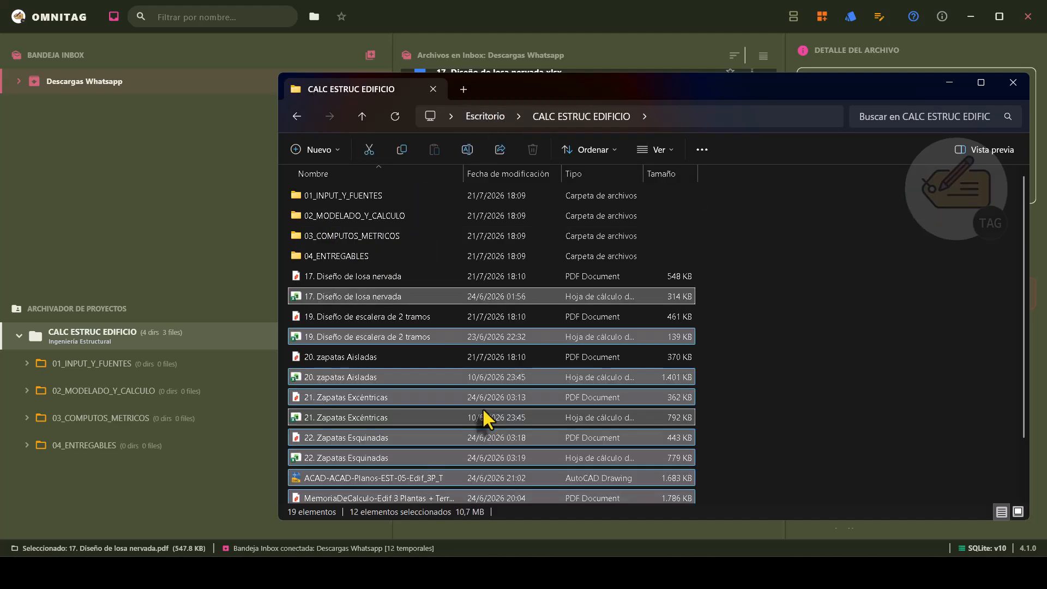
left_click(949, 82)
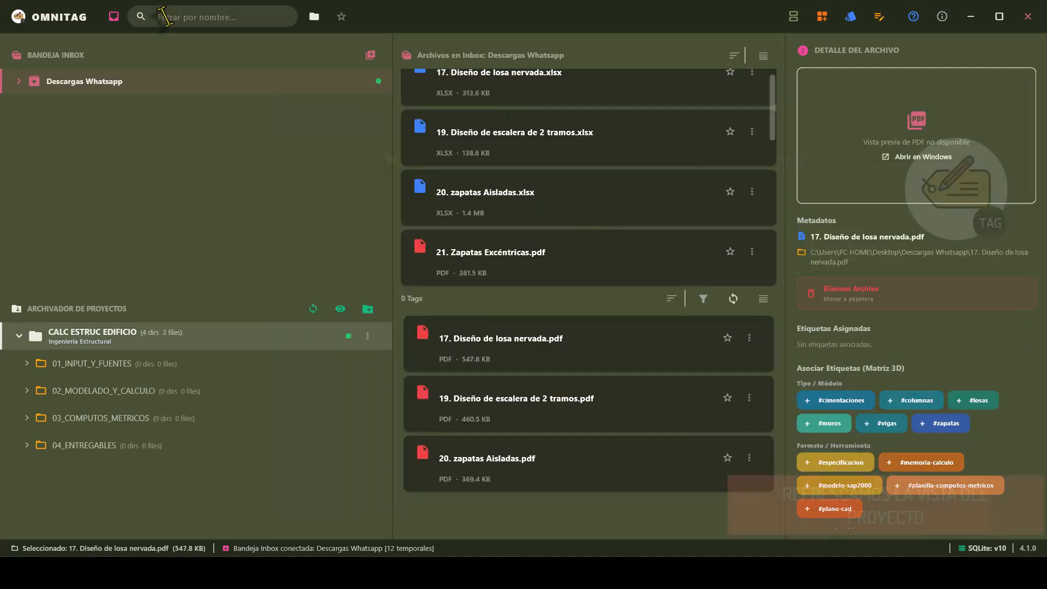
- Hide the inbox tray, refresh the CALC ESTRUC EDIFICIO file list and look through the project's files
left_click(115, 17)
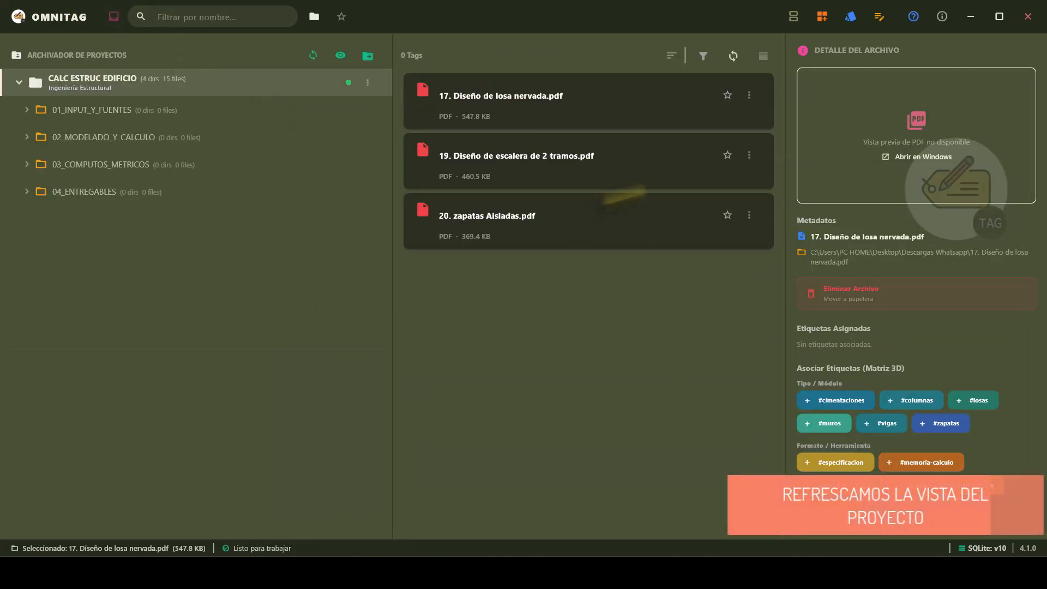
left_click(735, 56)
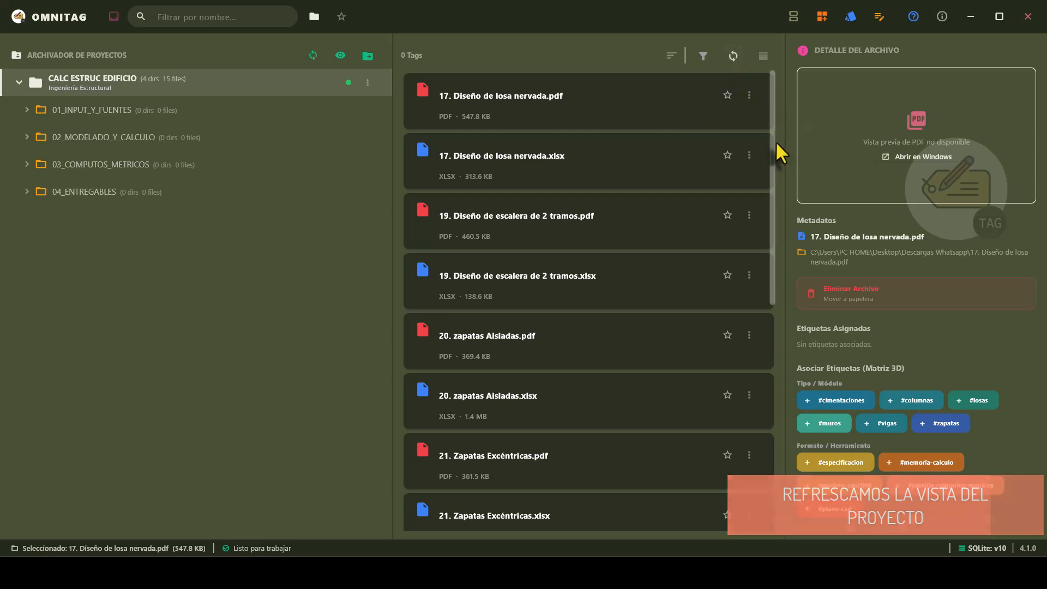
scroll(774, 129, "down", 8)
left_click_drag(773, 393, 776, 112)
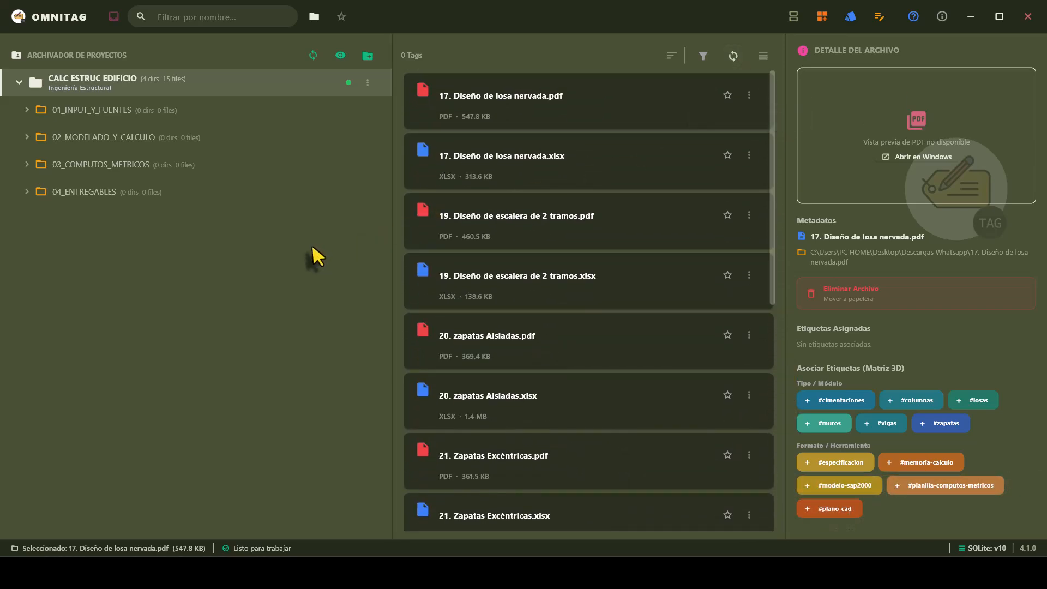
- Show the CALC ESTRUC EDIFICIO project as a Kanban board
left_click(526, 88)
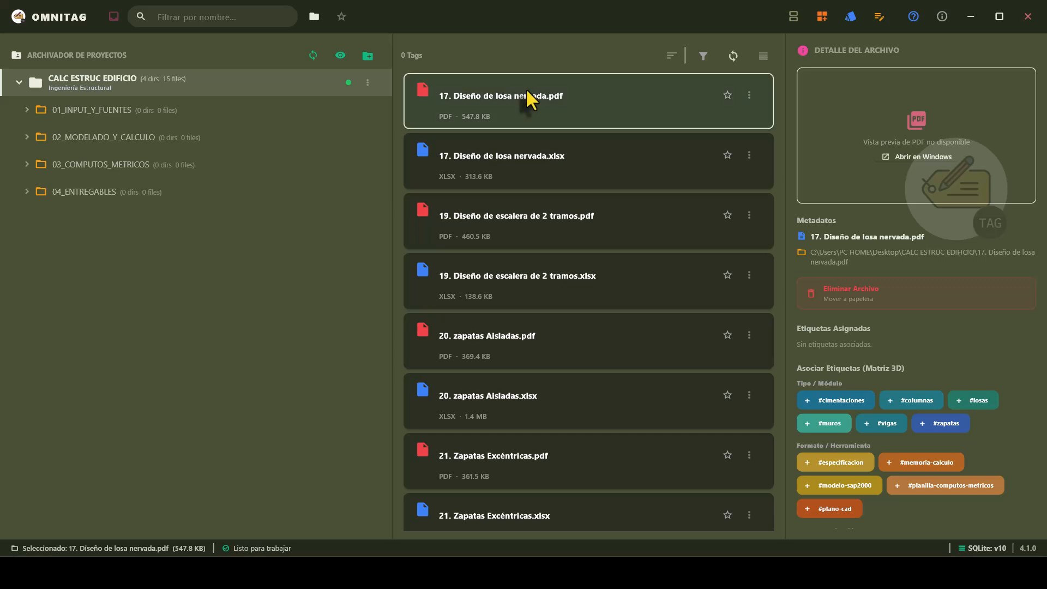
left_click(794, 16)
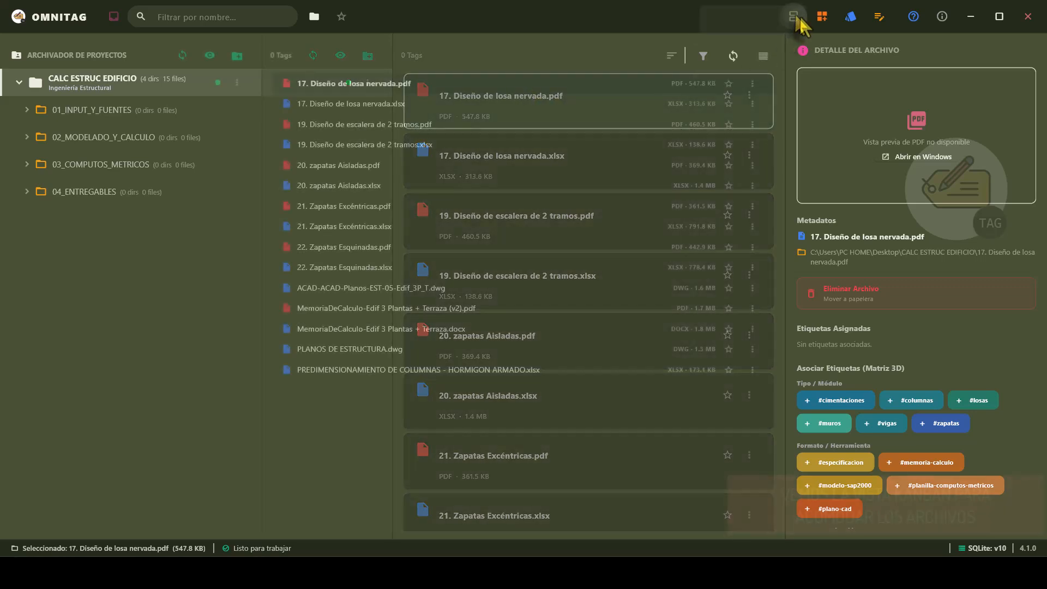
left_click(755, 137)
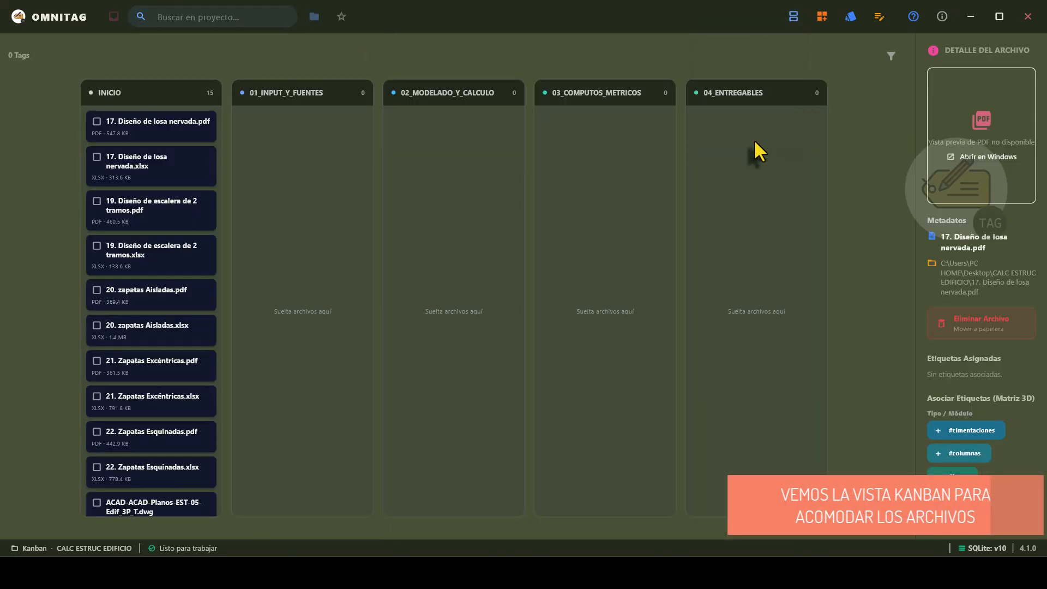
- Assign the memoria-calculo tag in one batch to the five PDFs numbered 17, 19, 20, 21 and 22 in the INICIO column
left_click(97, 124)
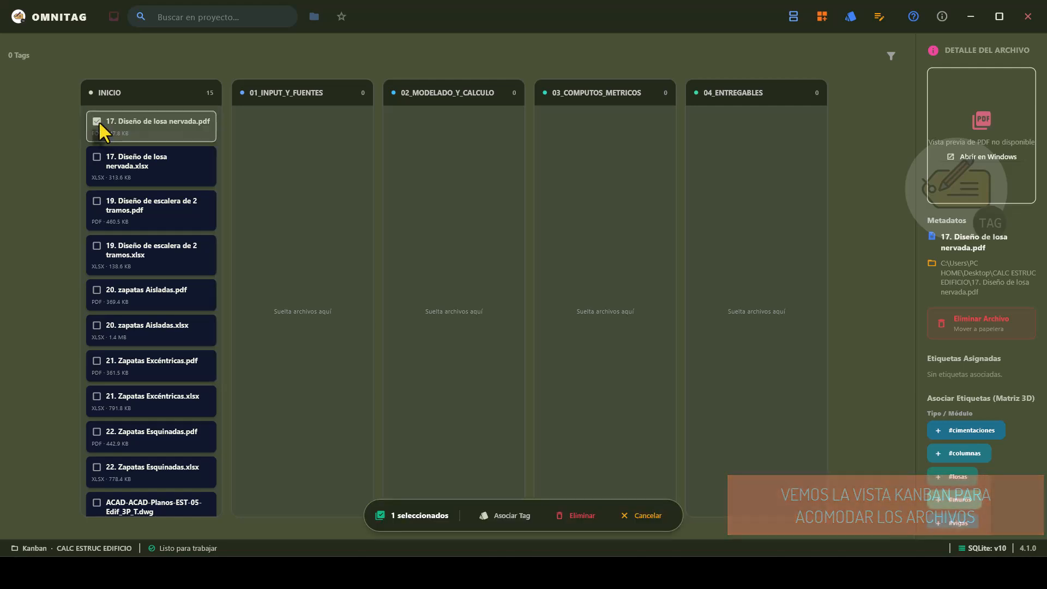
left_click(97, 201)
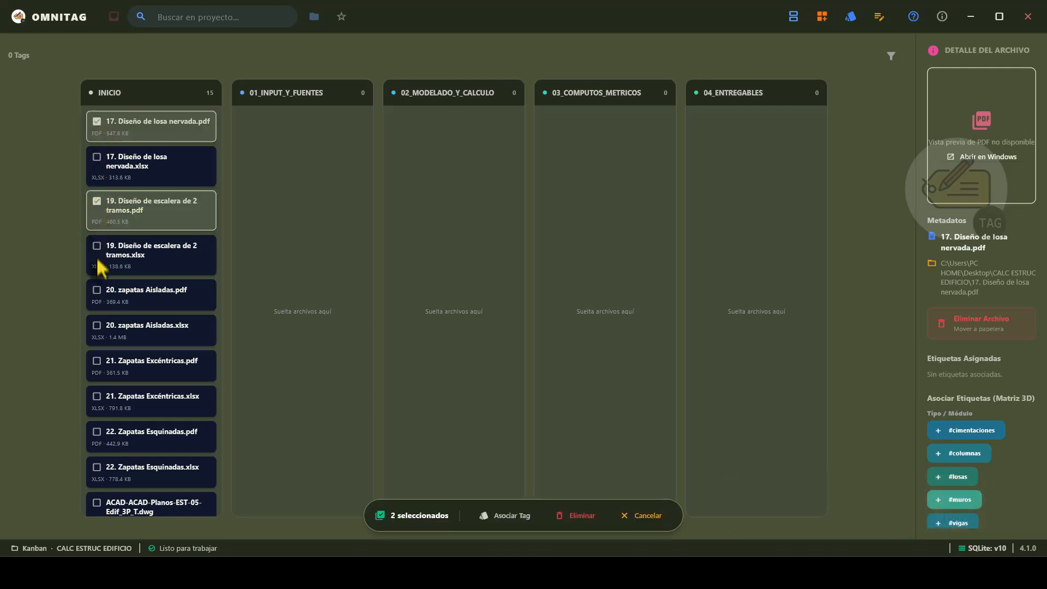
left_click(97, 291)
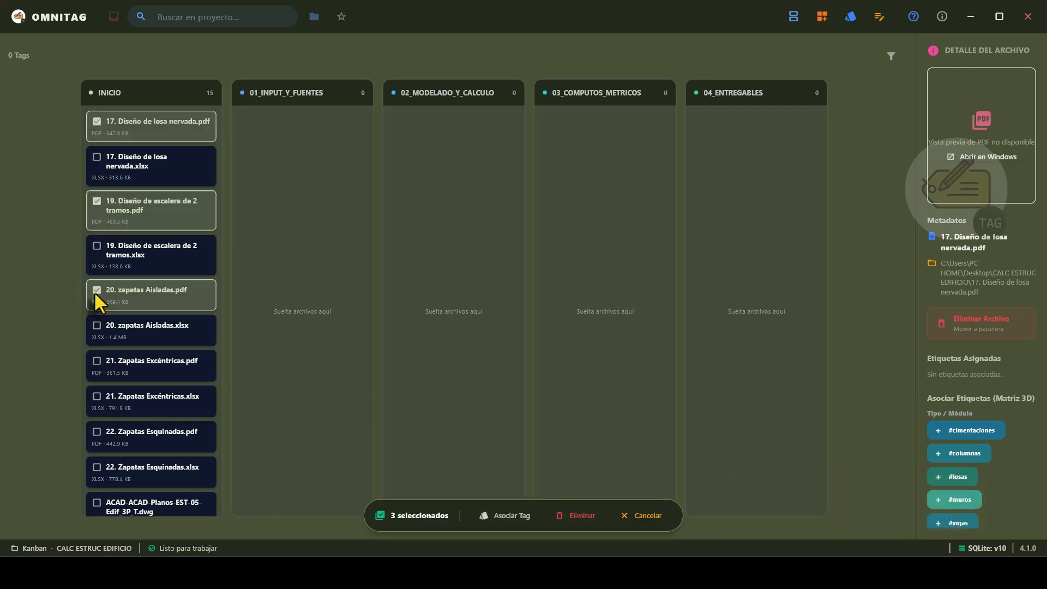
left_click(97, 361)
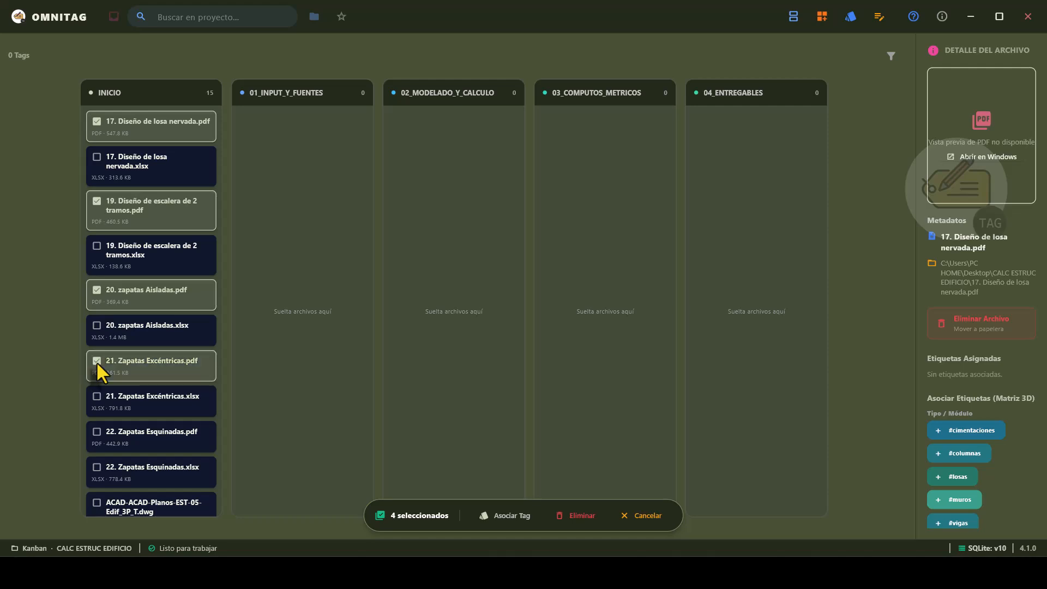
left_click(97, 432)
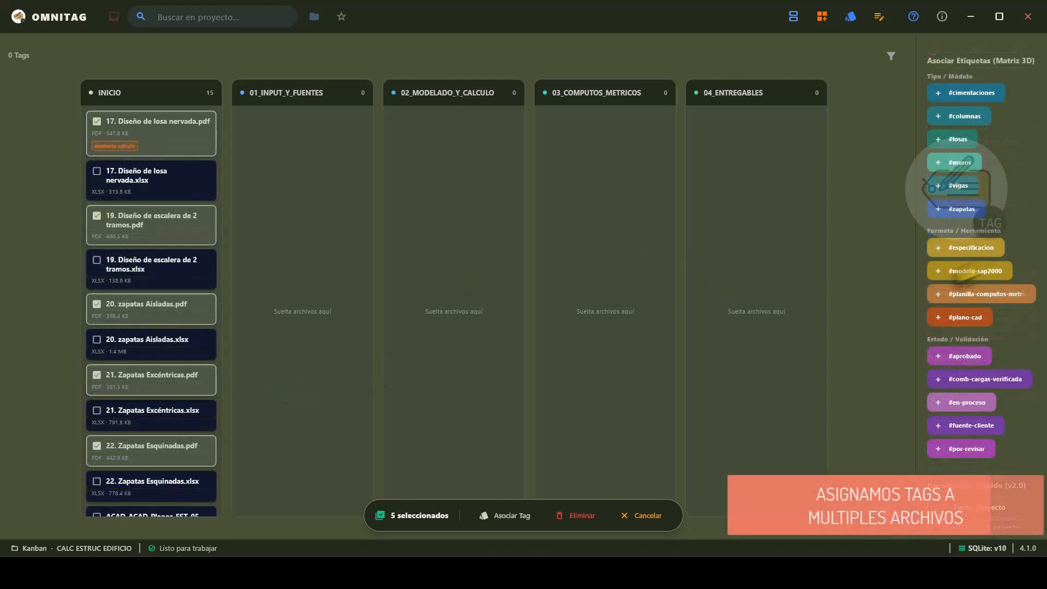
left_click(503, 517)
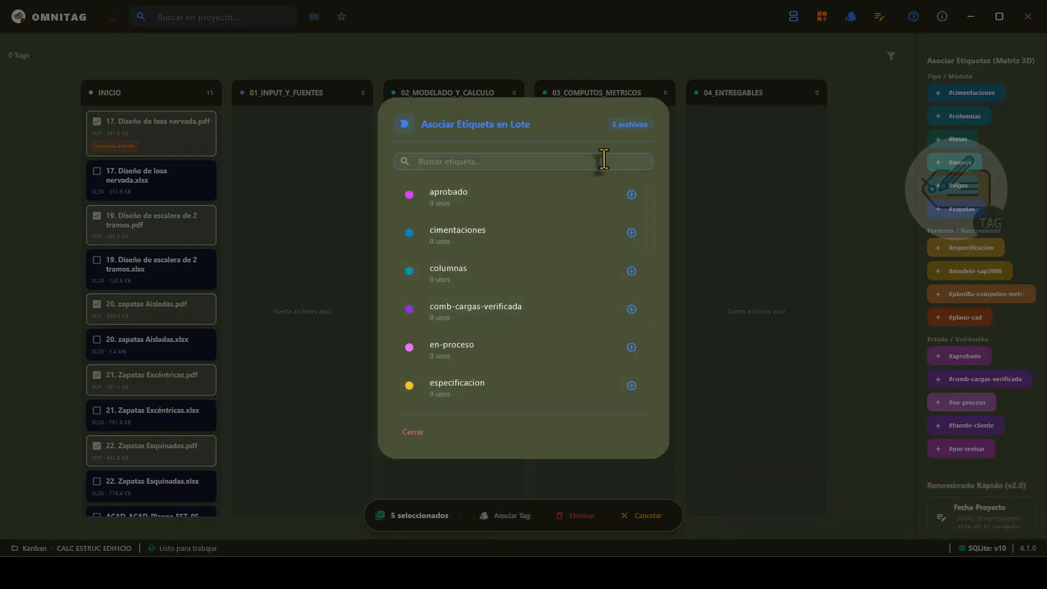
type("memo")
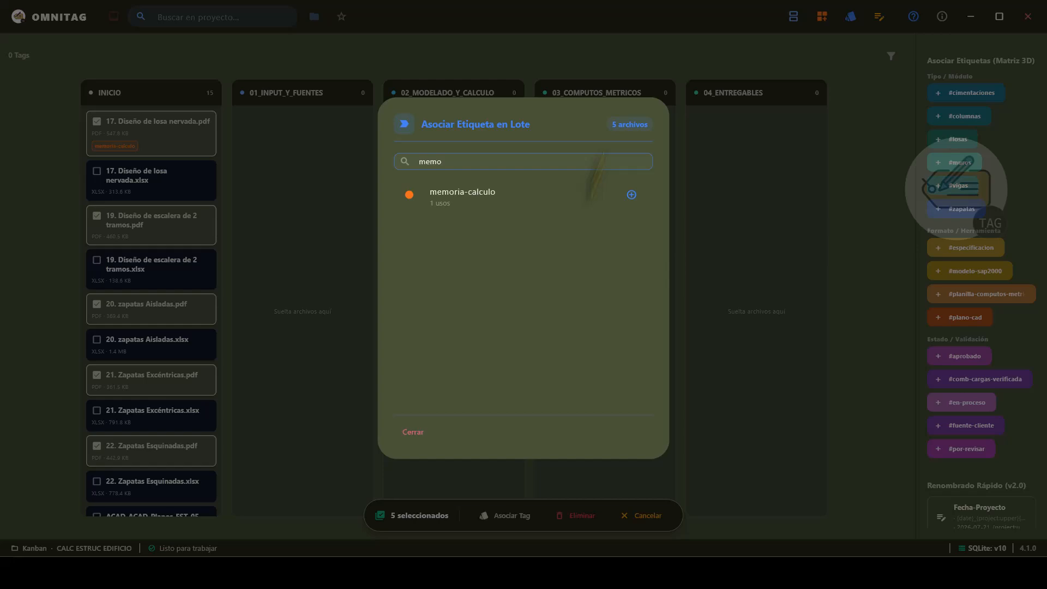
left_click(600, 207)
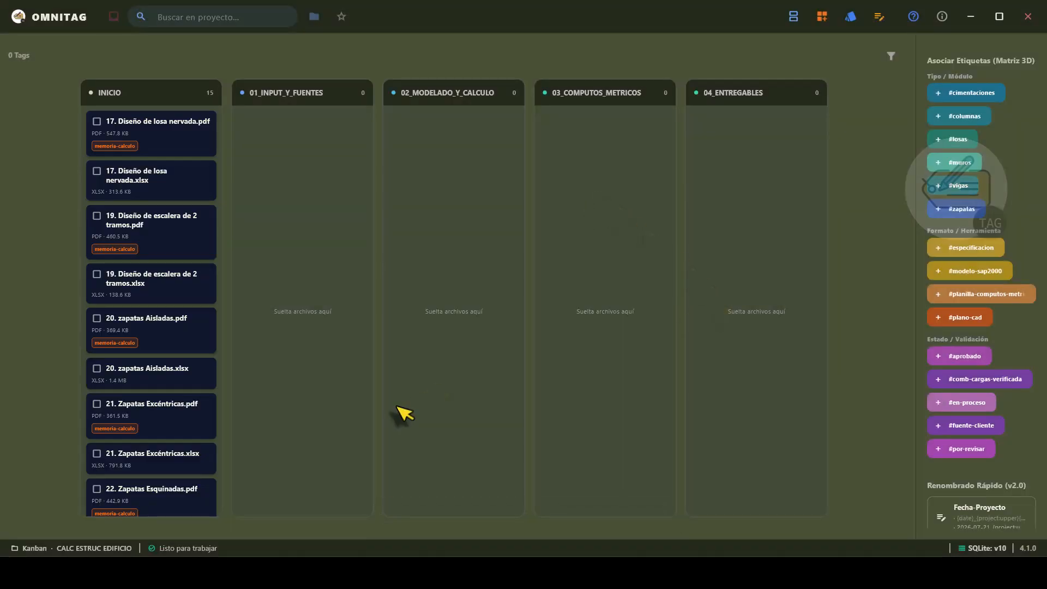
- Assign the por-revisar tag in one batch to the five XLSX files numbered 17, 19, 20, 21 and 22 in the INICIO column
left_click(99, 123)
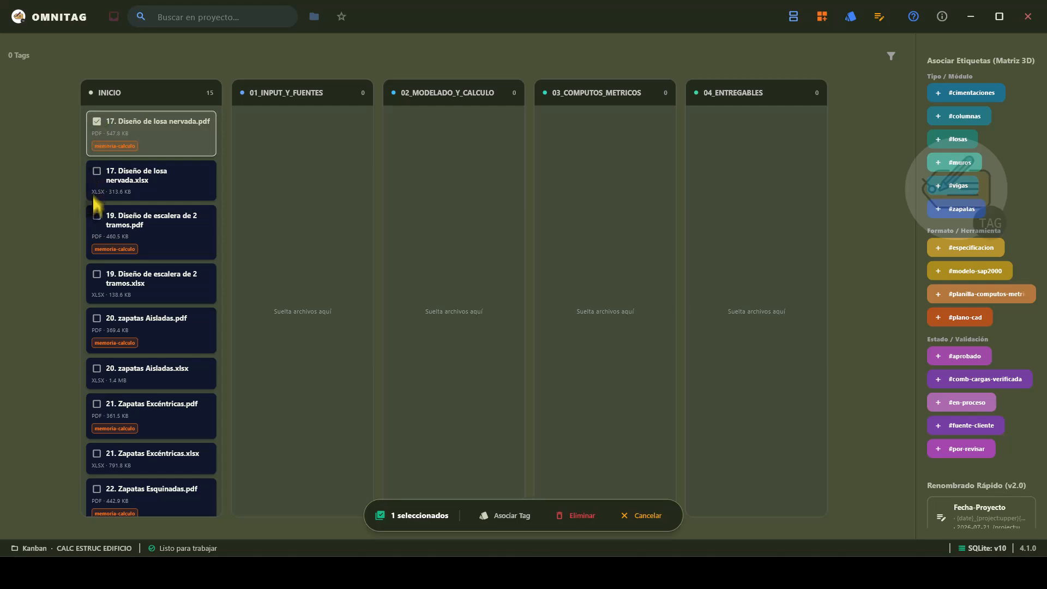
left_click(96, 122)
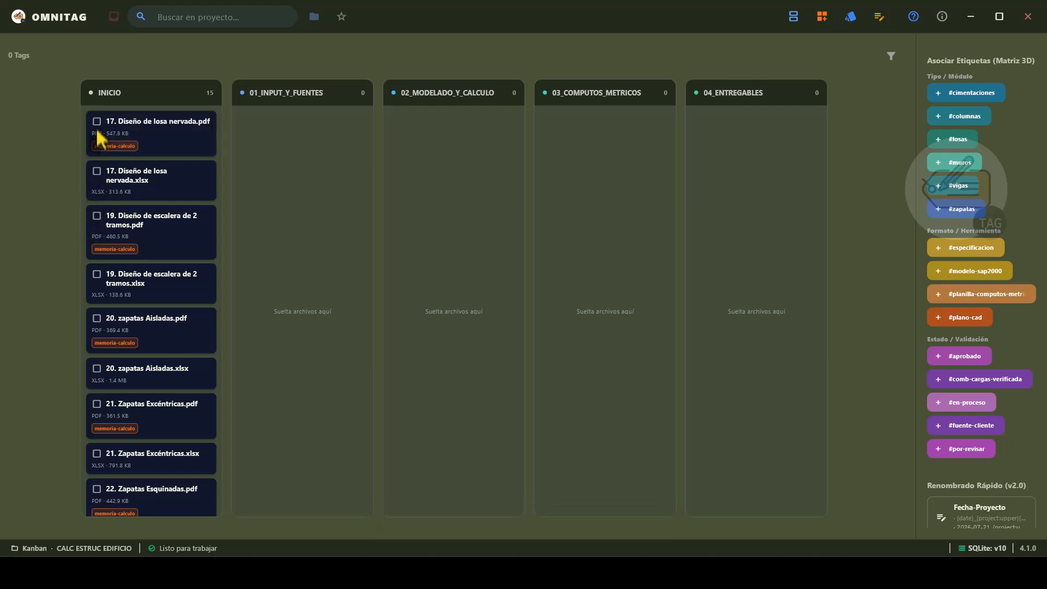
left_click(97, 171)
left_click(97, 274)
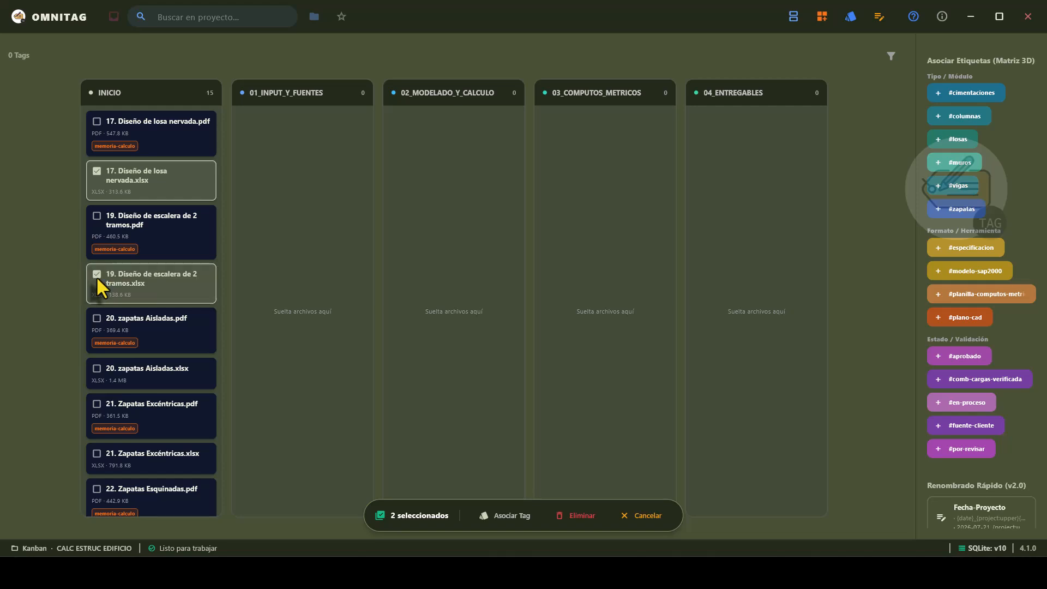
left_click(97, 369)
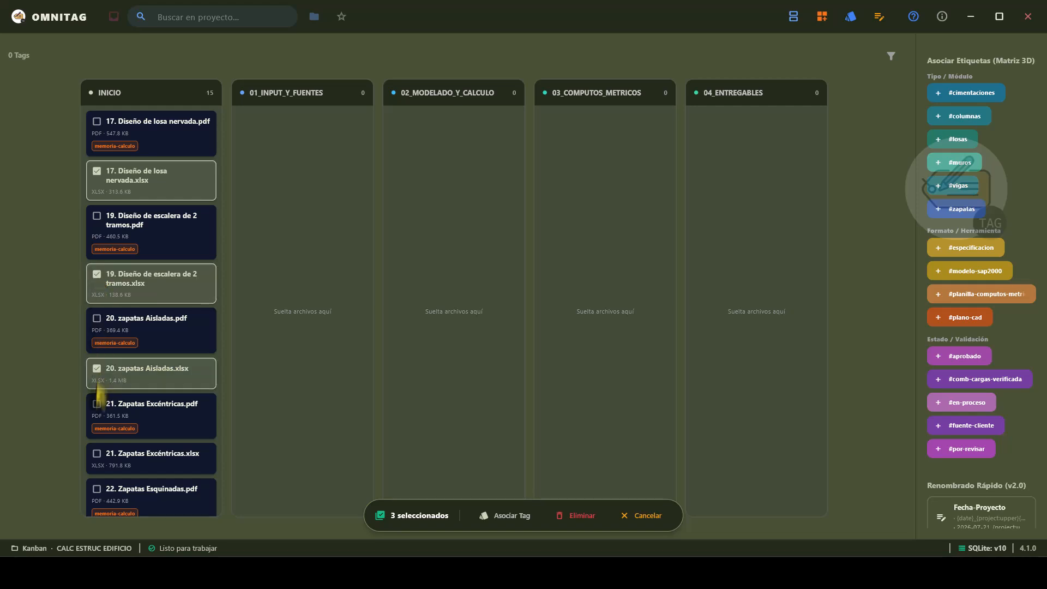
left_click(97, 455)
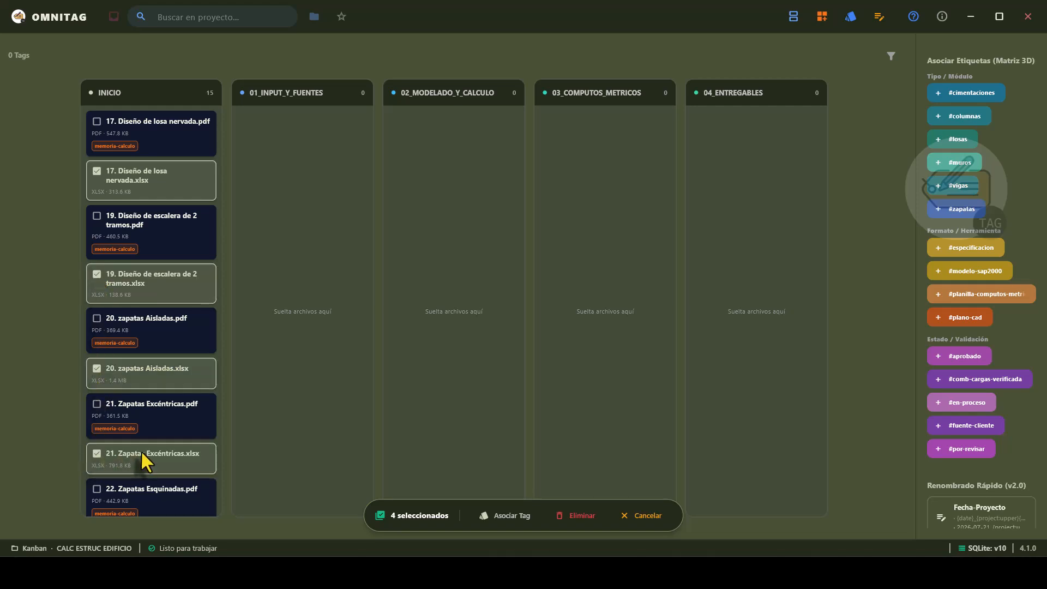
scroll(140, 452, "down", 2)
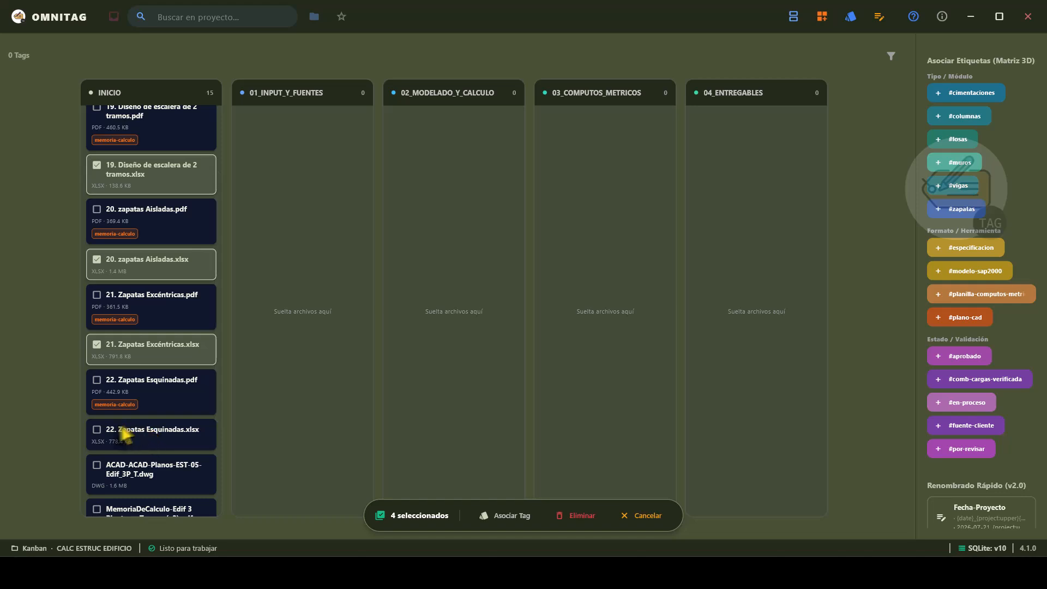
left_click(97, 430)
scroll(146, 421, "down", 2)
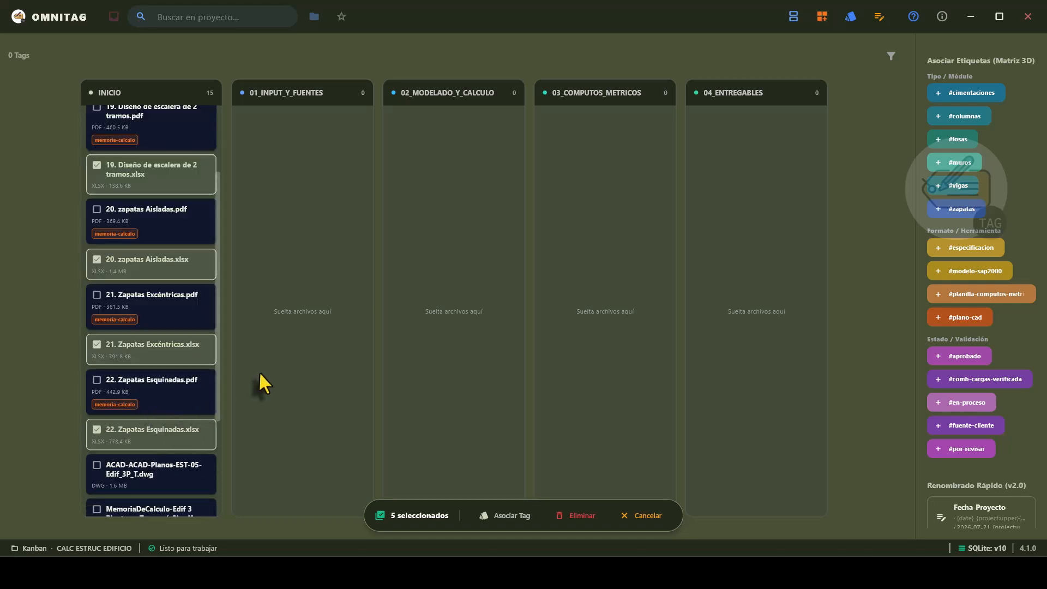
left_click(510, 516)
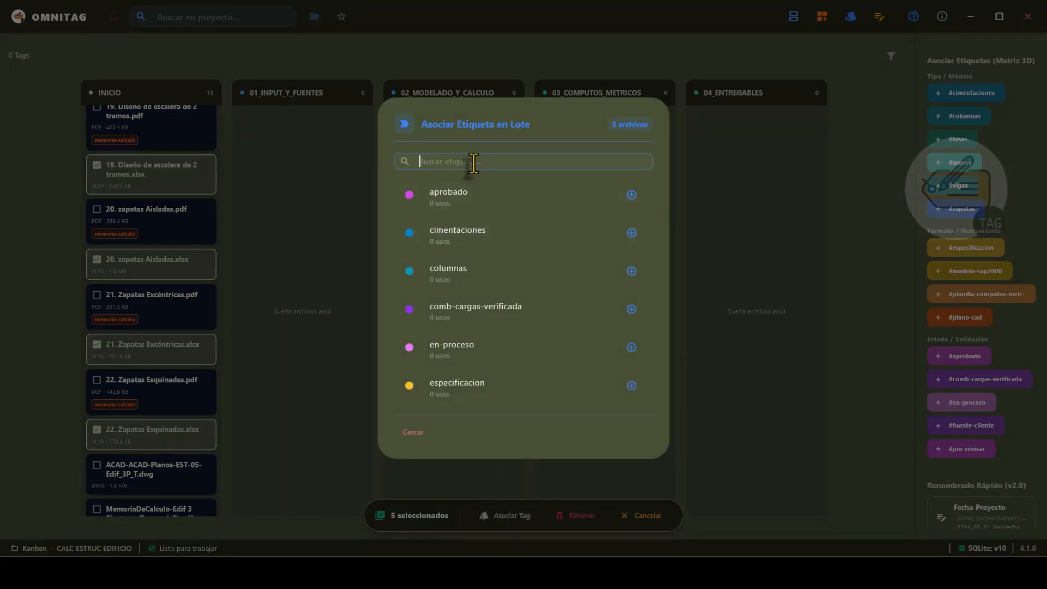
type("ed")
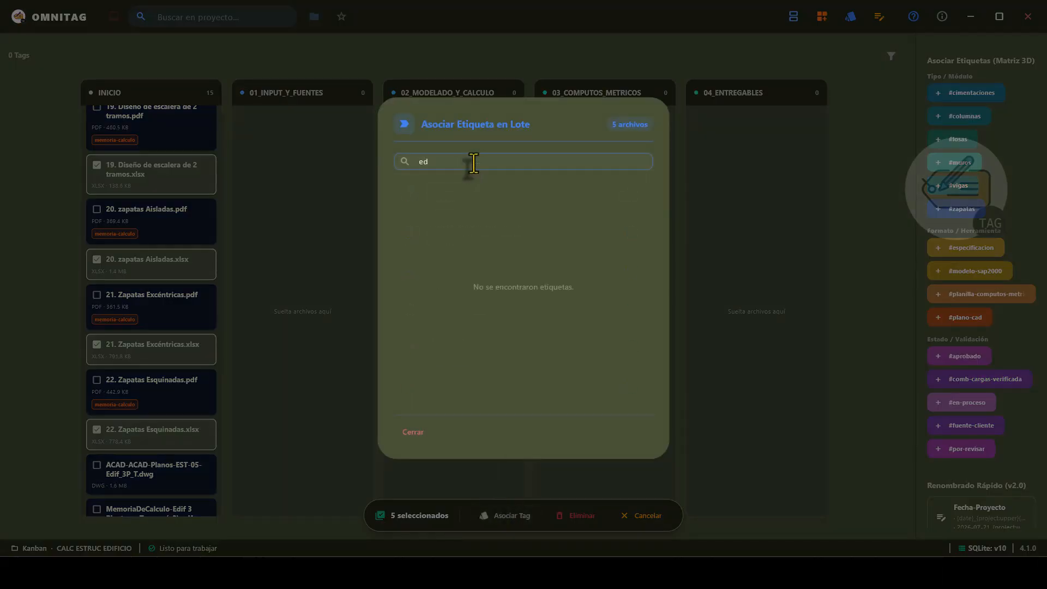
key("BackSpace")
key("BackSpace")
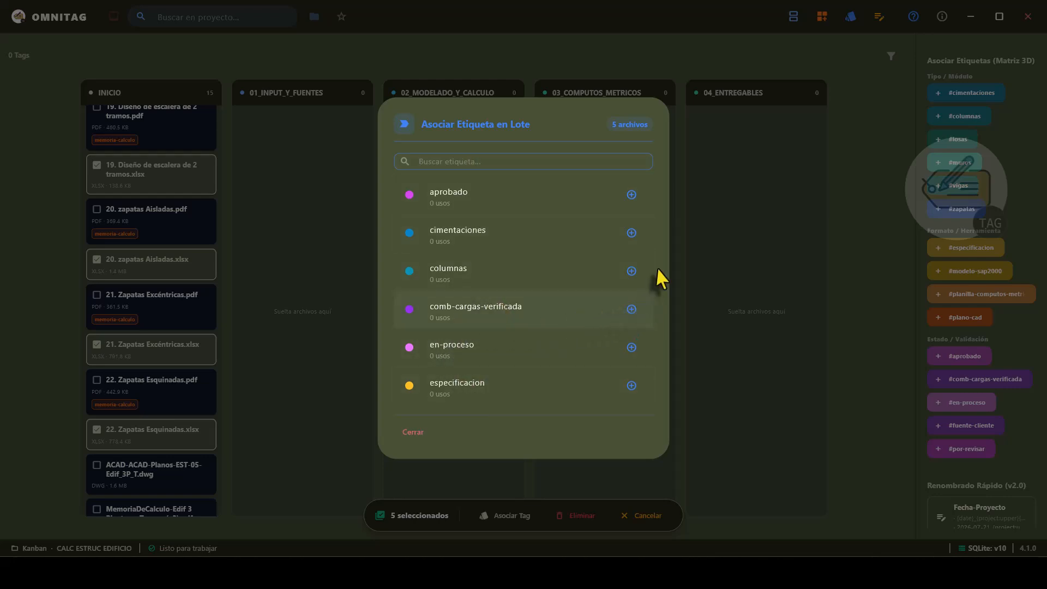
left_click_drag(649, 237, 653, 390)
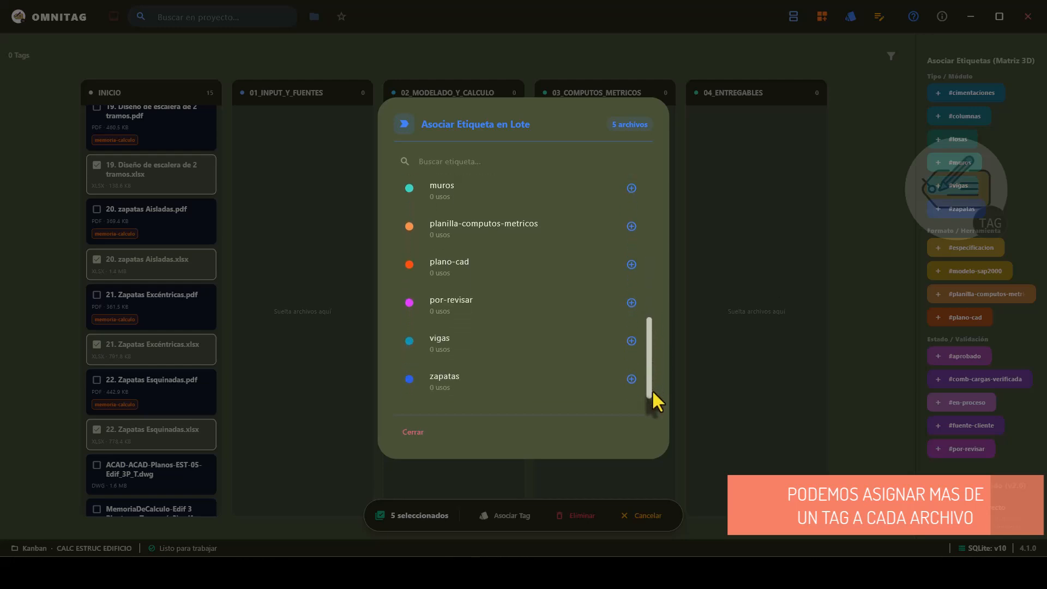
left_click(511, 305)
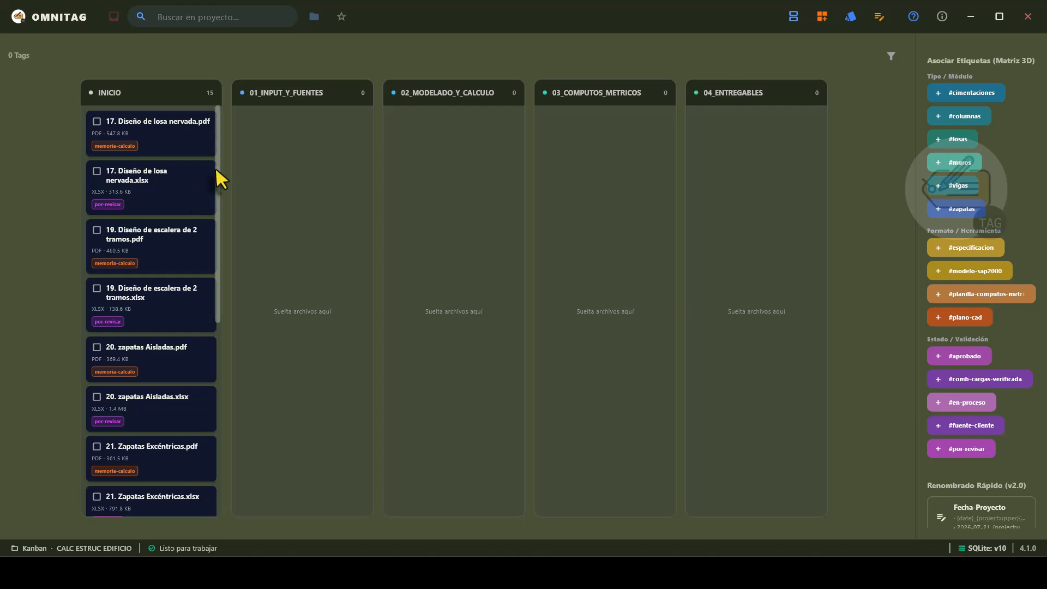
- Select the drawing ACAD-ACAD-Planos-EST-05-Edif_3P_T.dwg in the INICIO column
left_click_drag(214, 175, 222, 404)
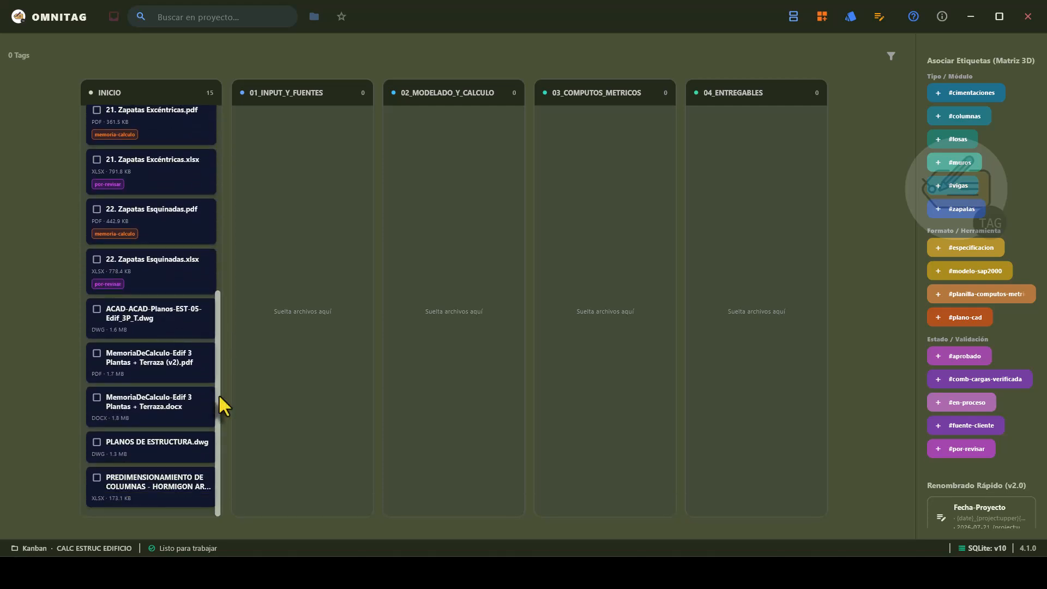
left_click(97, 310)
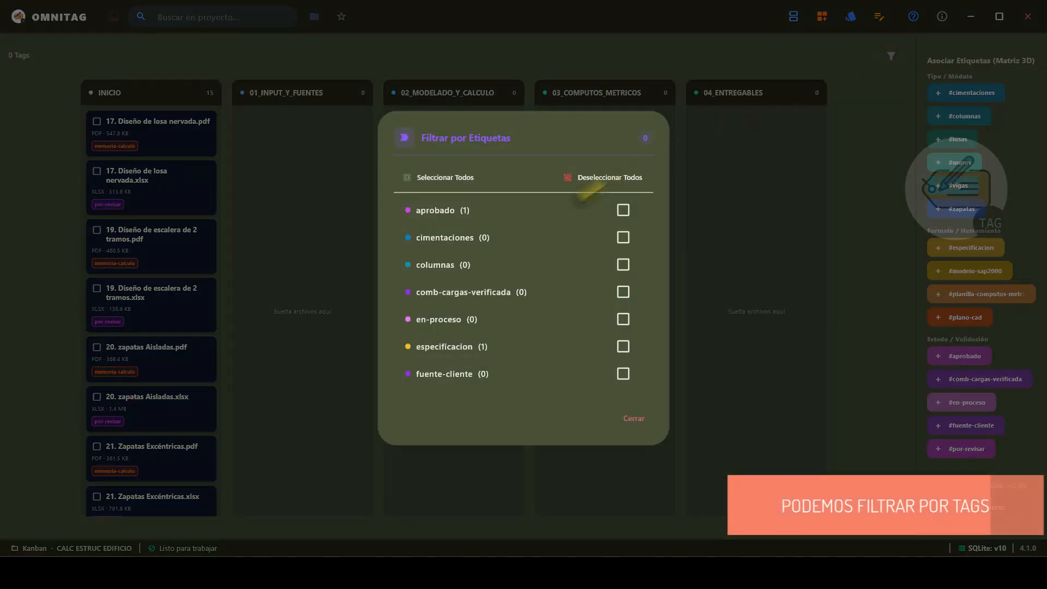
- Filter the board by the aprobado tag and move MemoriaDeCalculo-Edif 3 Plantas + Terraza (v2).pdf to 04_ENTREGABLES
left_click(620, 210)
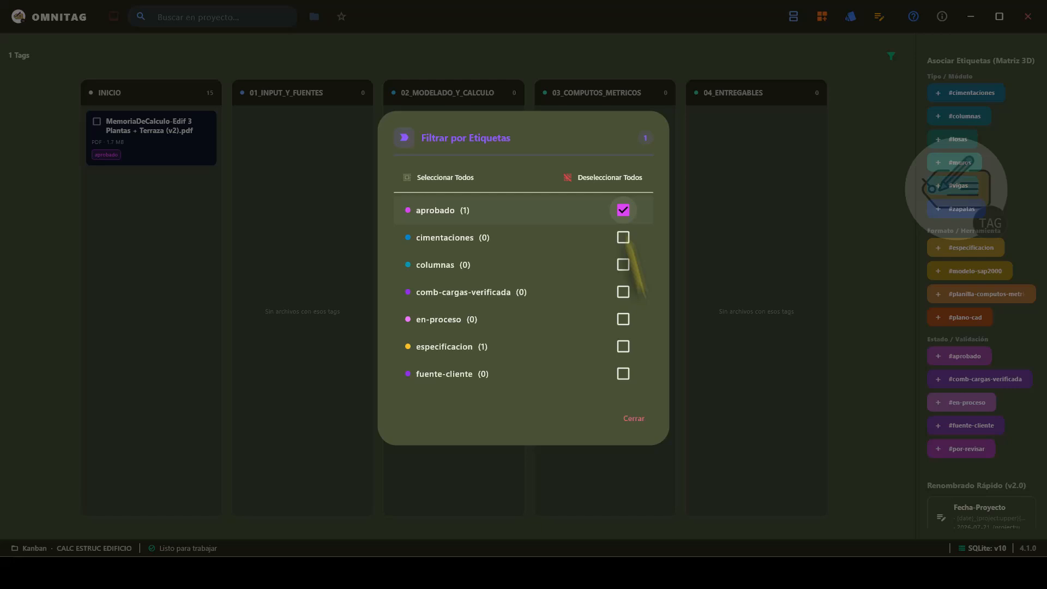
left_click(634, 419)
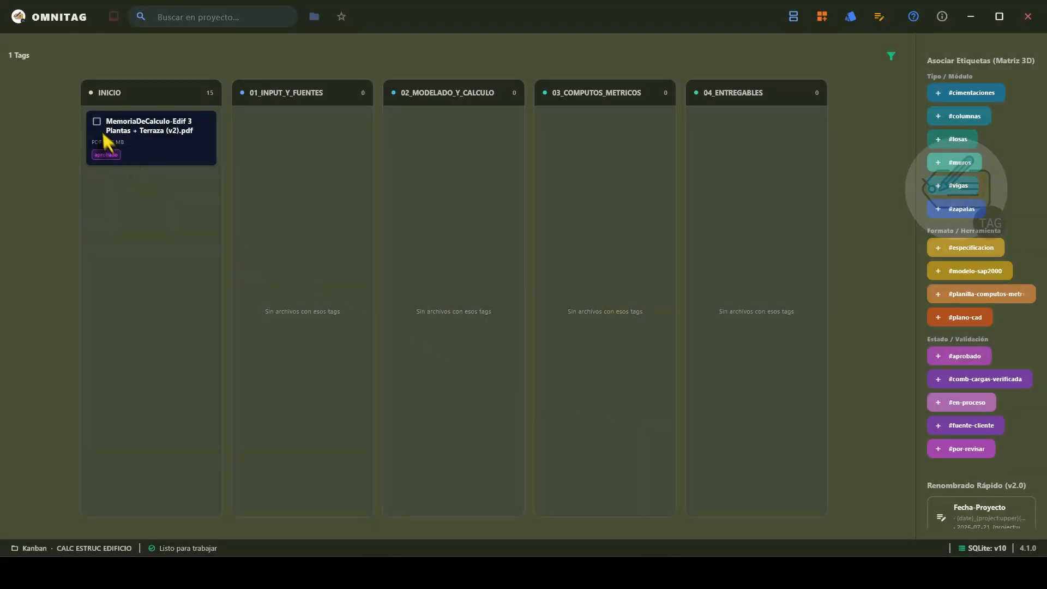
left_click_drag(126, 126, 738, 179)
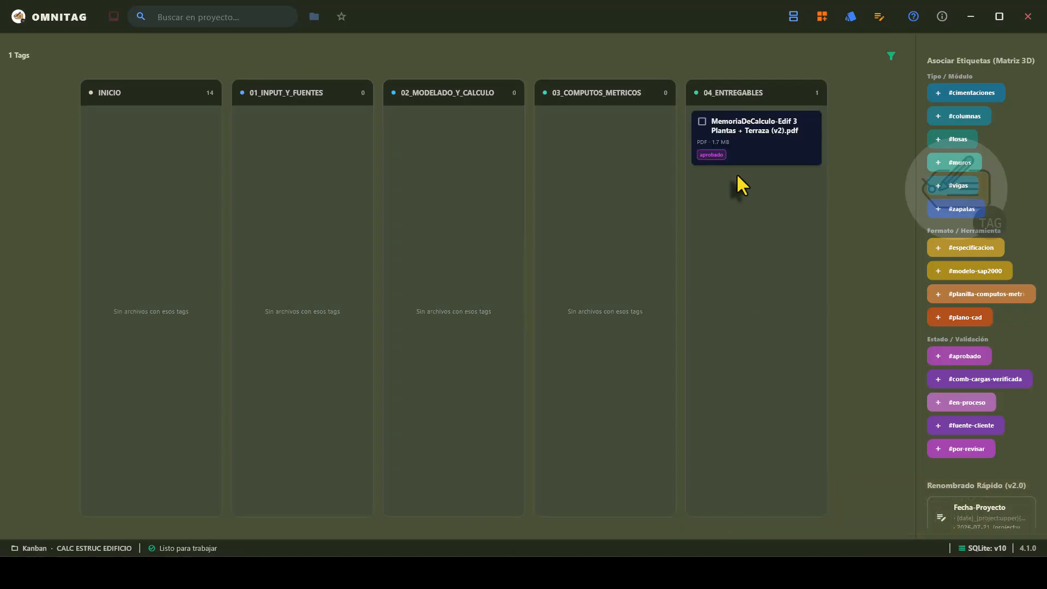
- Replace the aprobado filter with especificacion and move MemoriaDeCalculo-Edif 3 Plantas + Terraza.docx to 02_MODELADO_Y_CALCULO
left_click(888, 57)
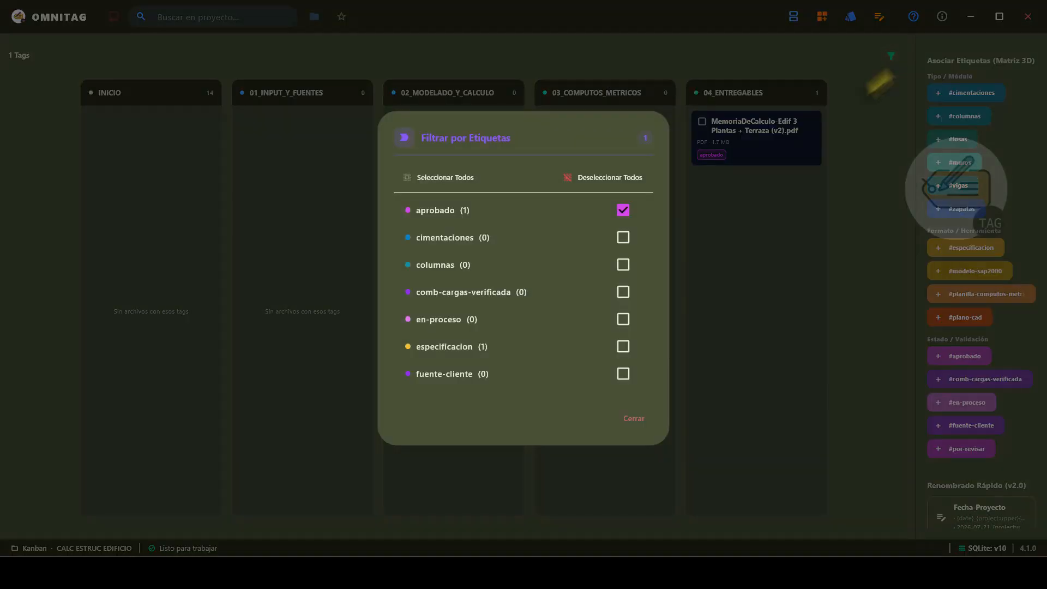
left_click(622, 210)
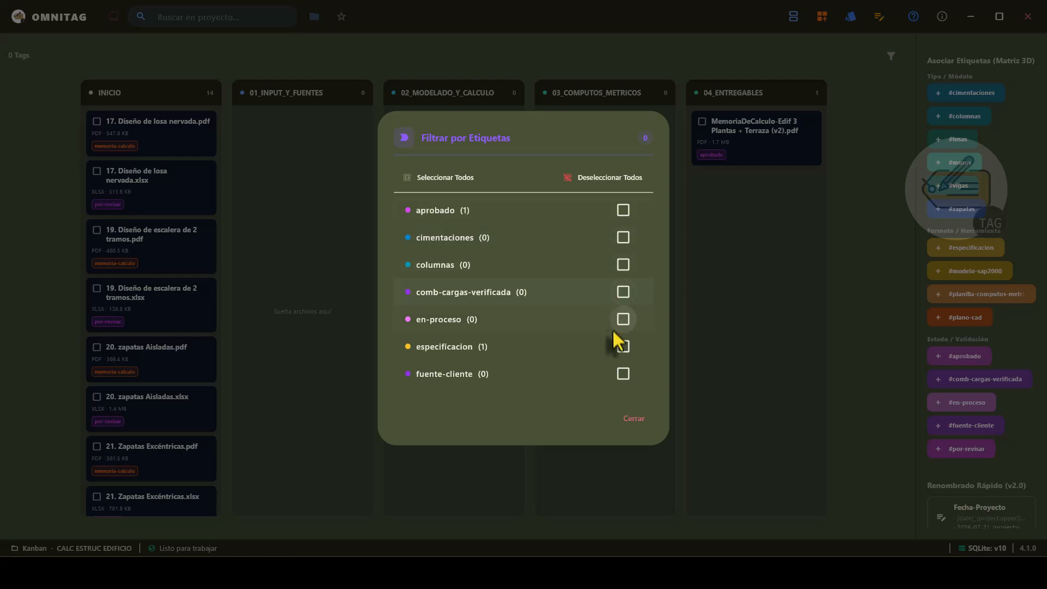
left_click(622, 345)
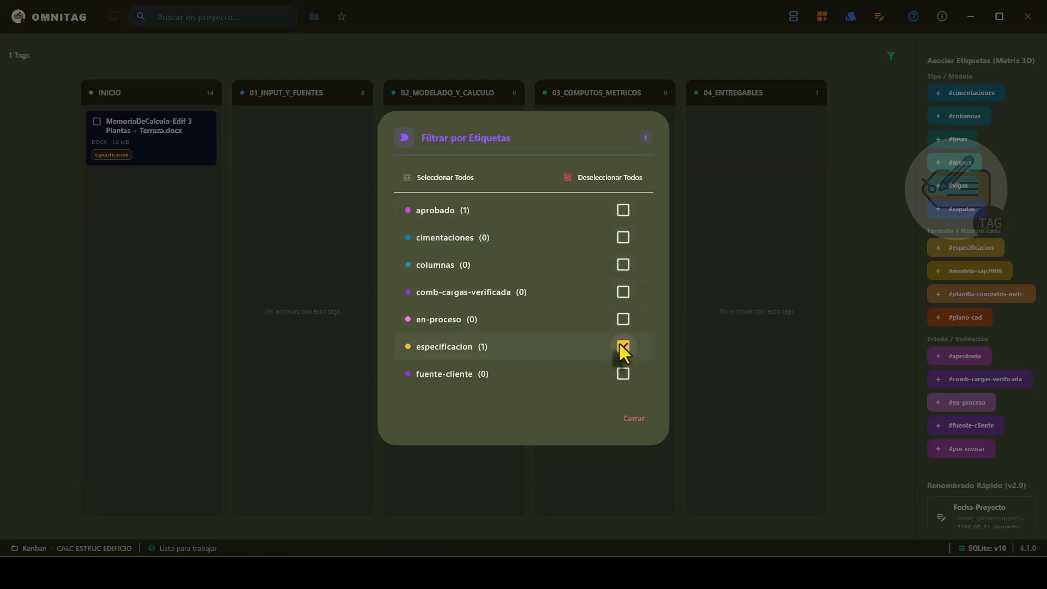
left_click(632, 421)
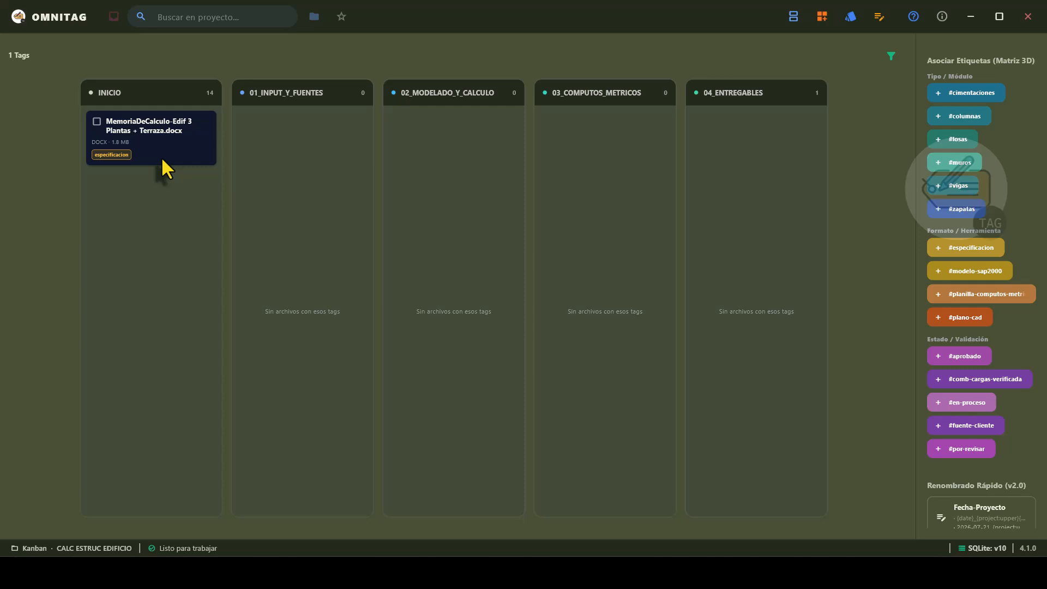
left_click_drag(162, 159, 491, 198)
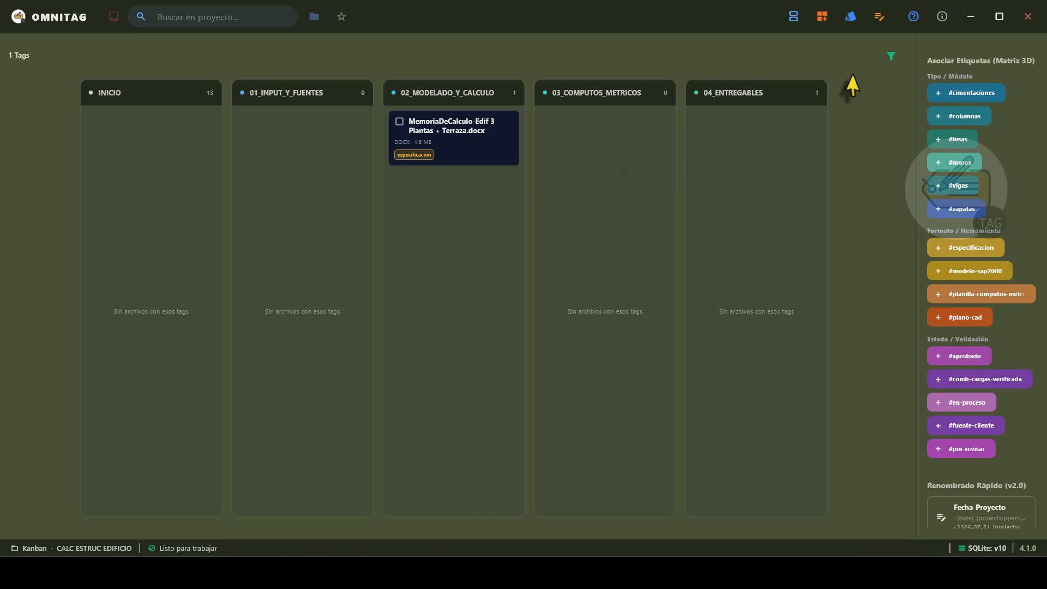
- Replace the especificacion filter on the board with memoria-calculo
left_click(891, 56)
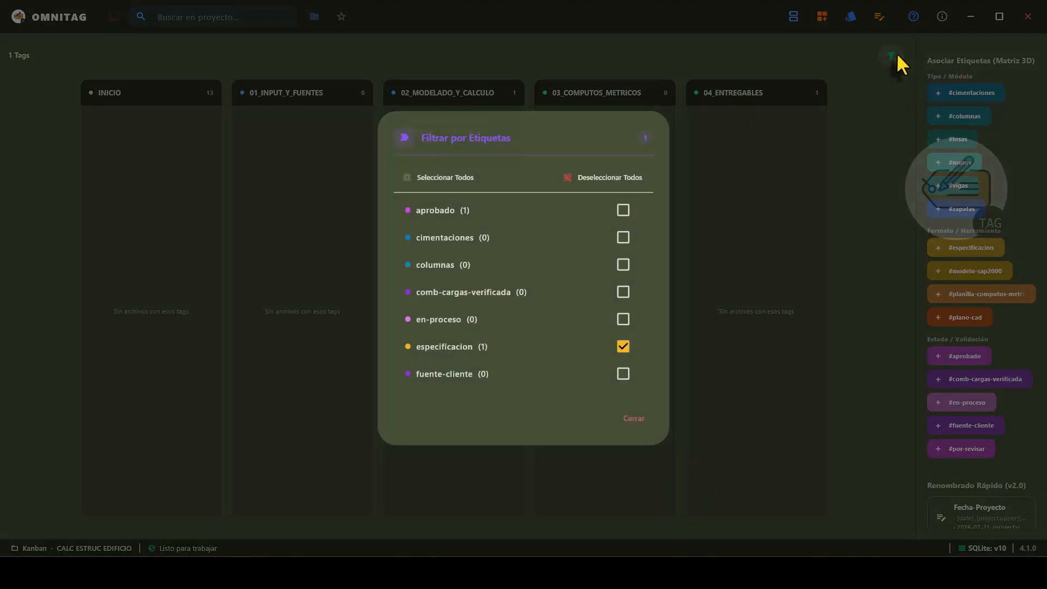
left_click(623, 345)
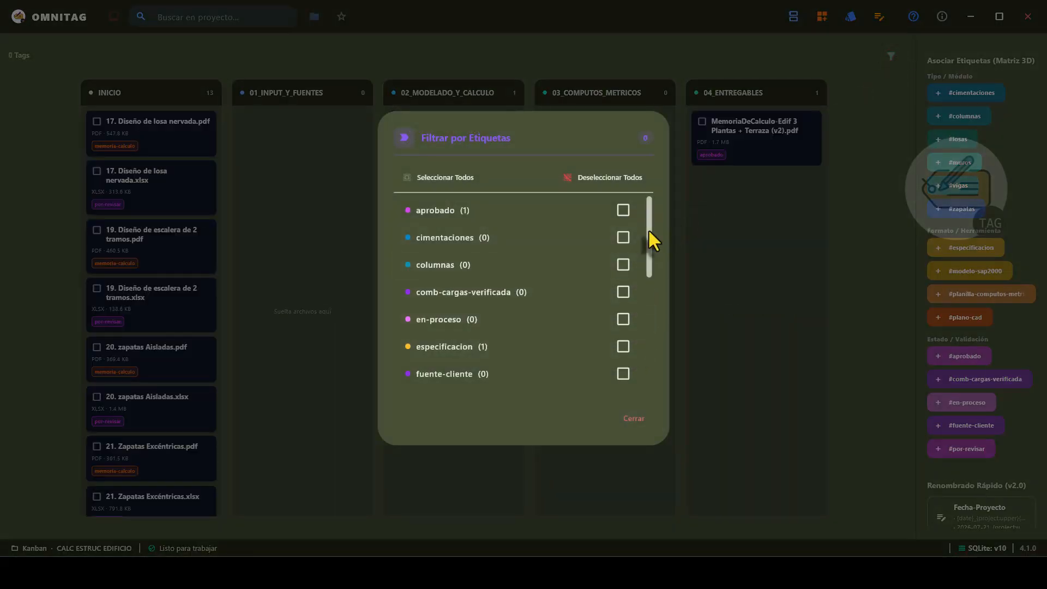
left_click_drag(649, 229, 650, 316)
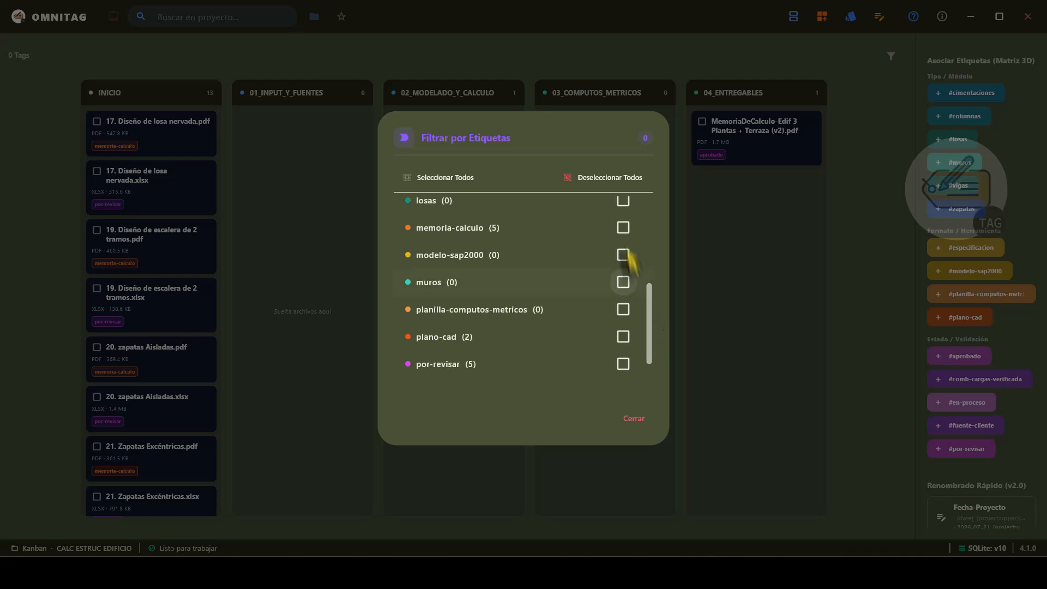
left_click(623, 227)
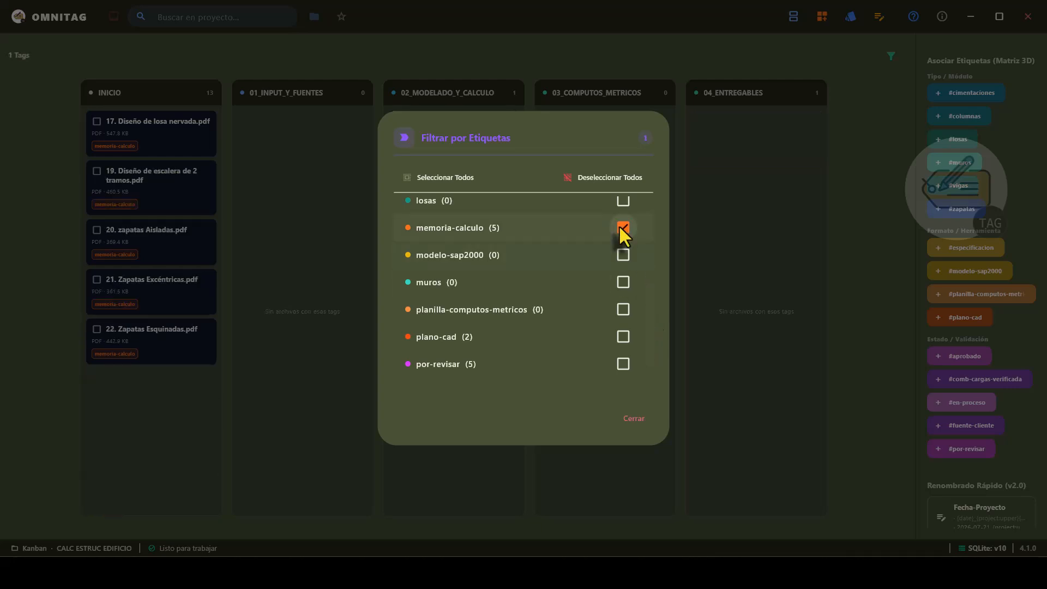
left_click(636, 419)
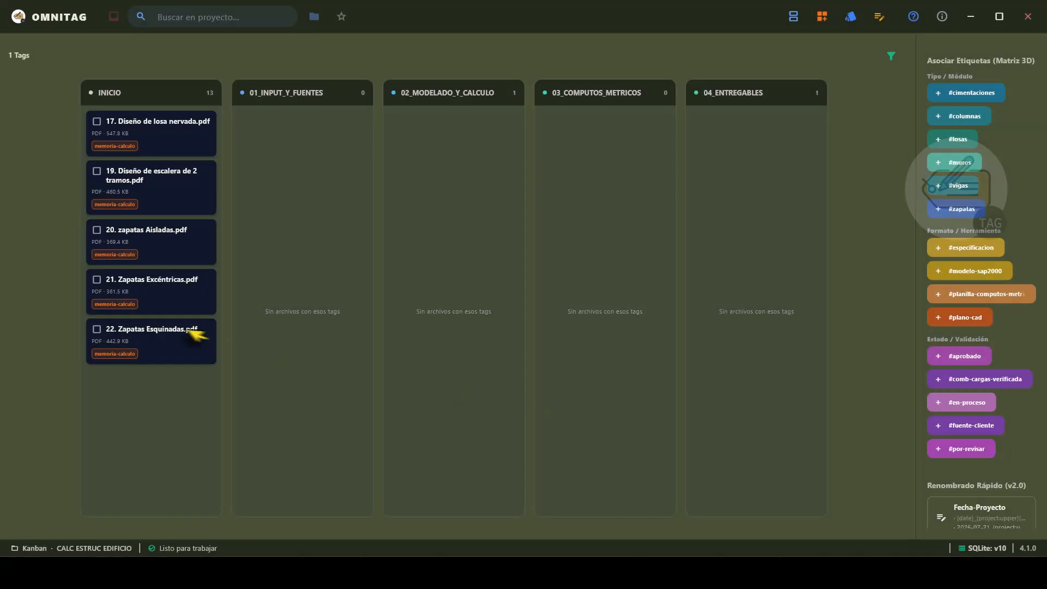
- Assign the aprobado tag in one batch to the five PDF files numbered 17, 19, 20, 21 and 22 in the INICIO column
left_click(96, 329)
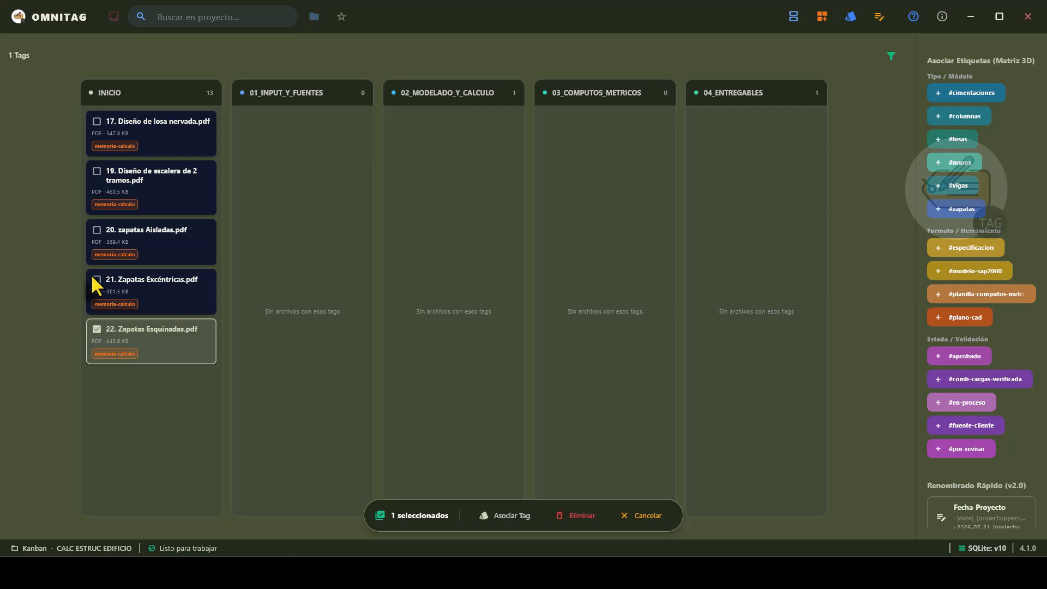
left_click(92, 276)
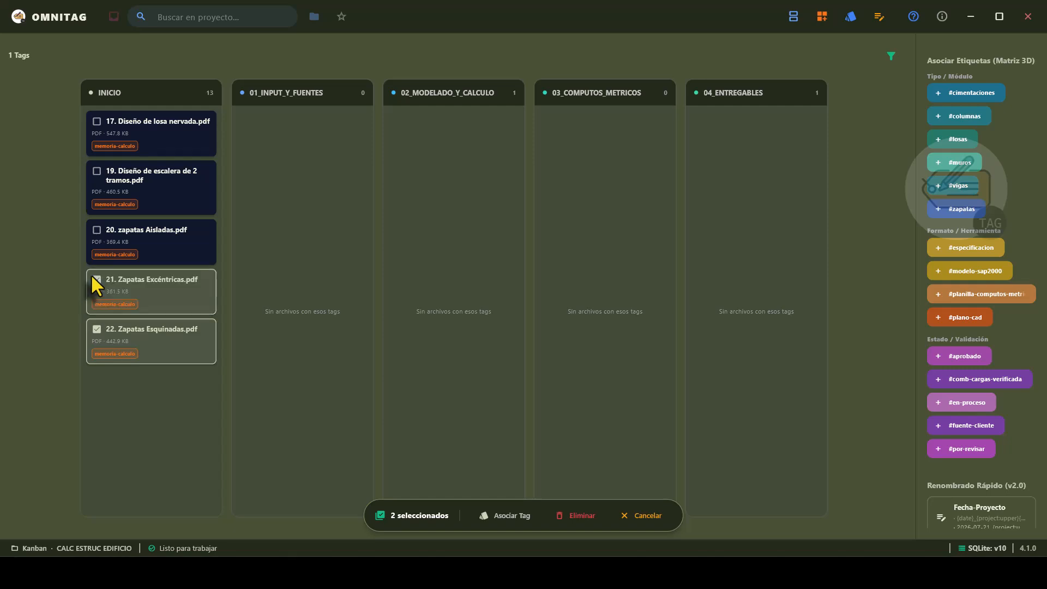
left_click(94, 230)
left_click(94, 171)
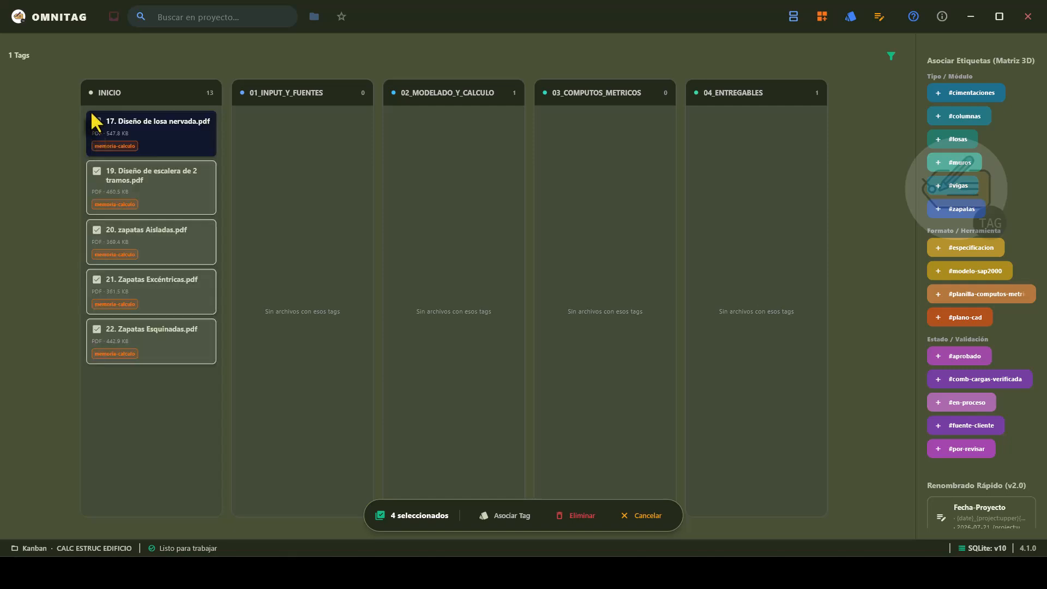
left_click(95, 120)
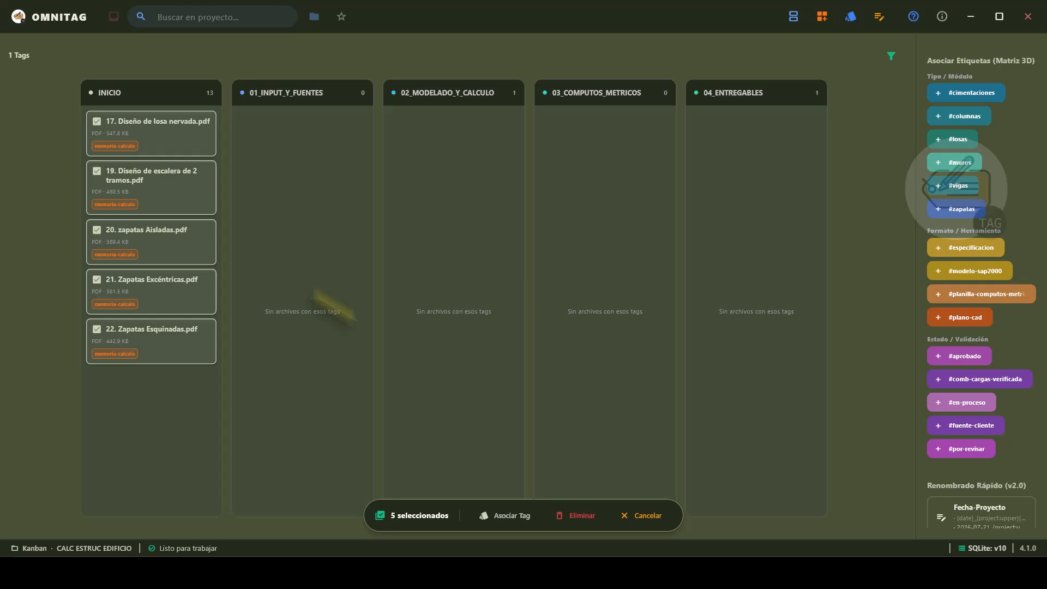
left_click(506, 515)
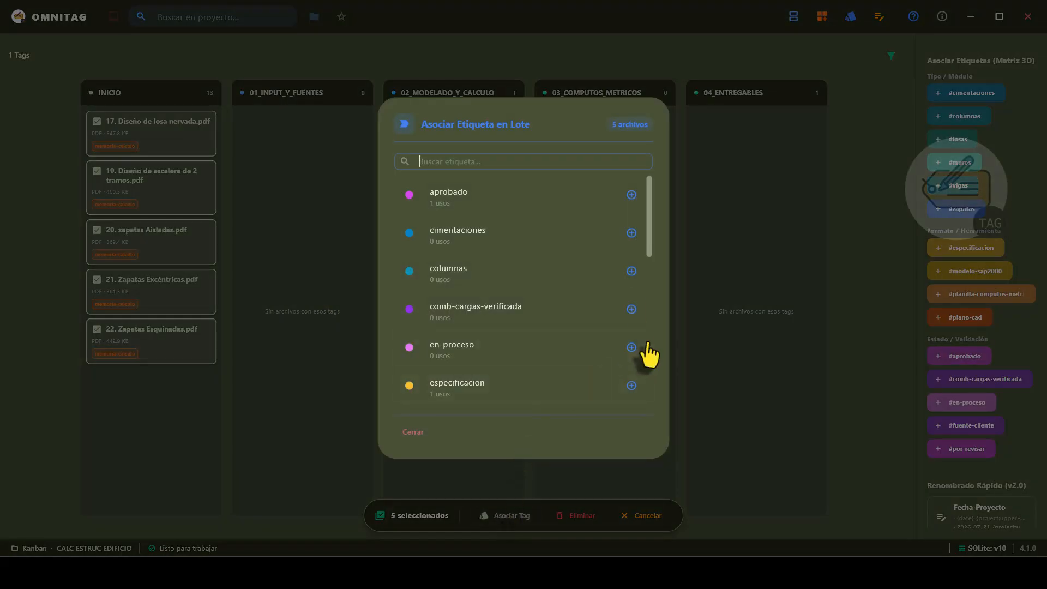
left_click(535, 202)
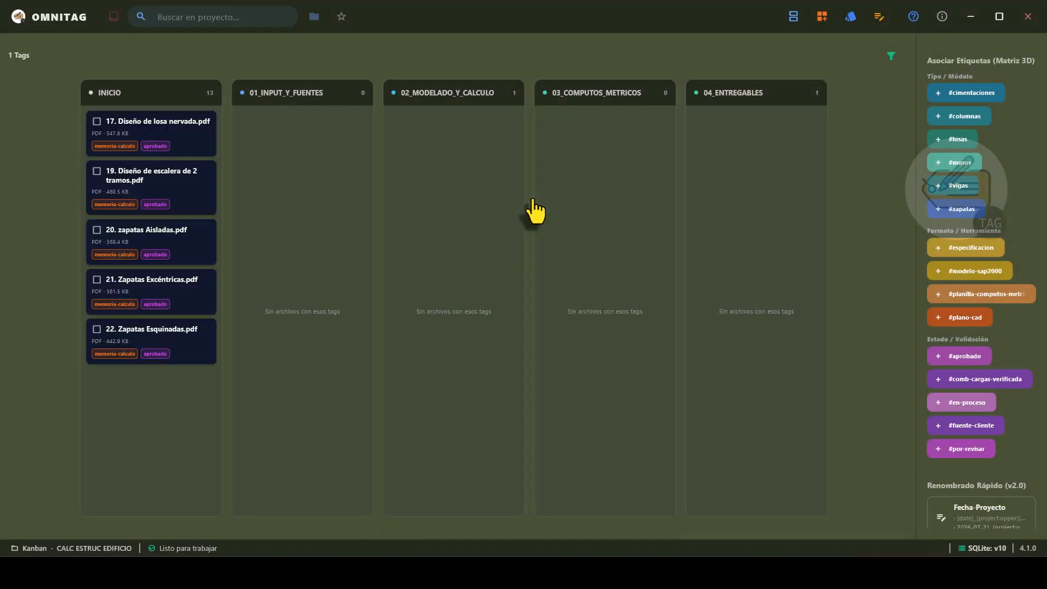
- Move the five PDF files numbered 17, 19, 20, 21 and 22 together from INICIO to 04_ENTREGABLES
left_click(98, 120)
left_click(97, 171)
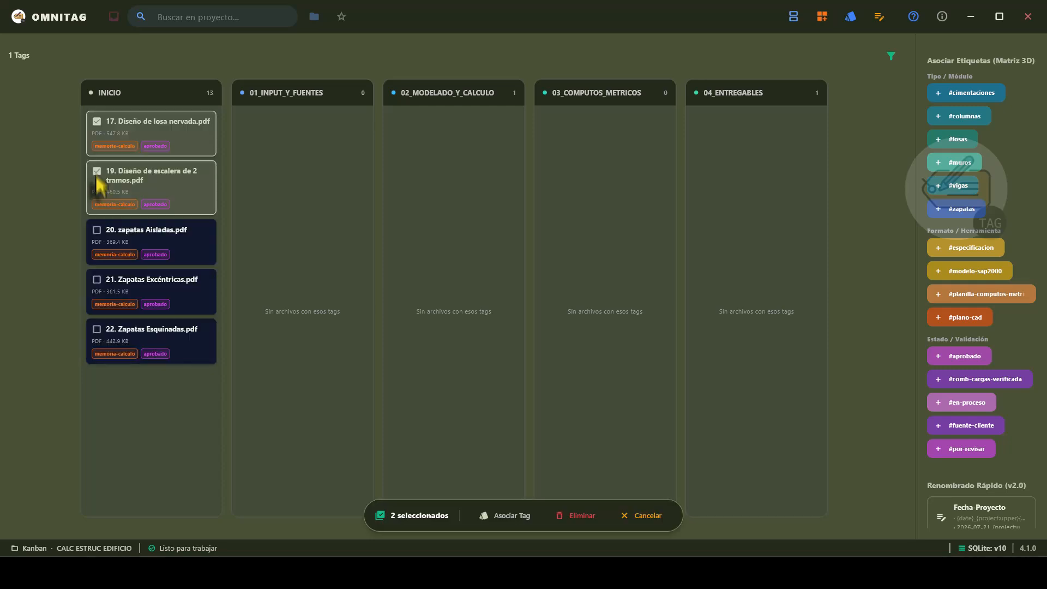
left_click(96, 229)
left_click(97, 280)
left_click(97, 328)
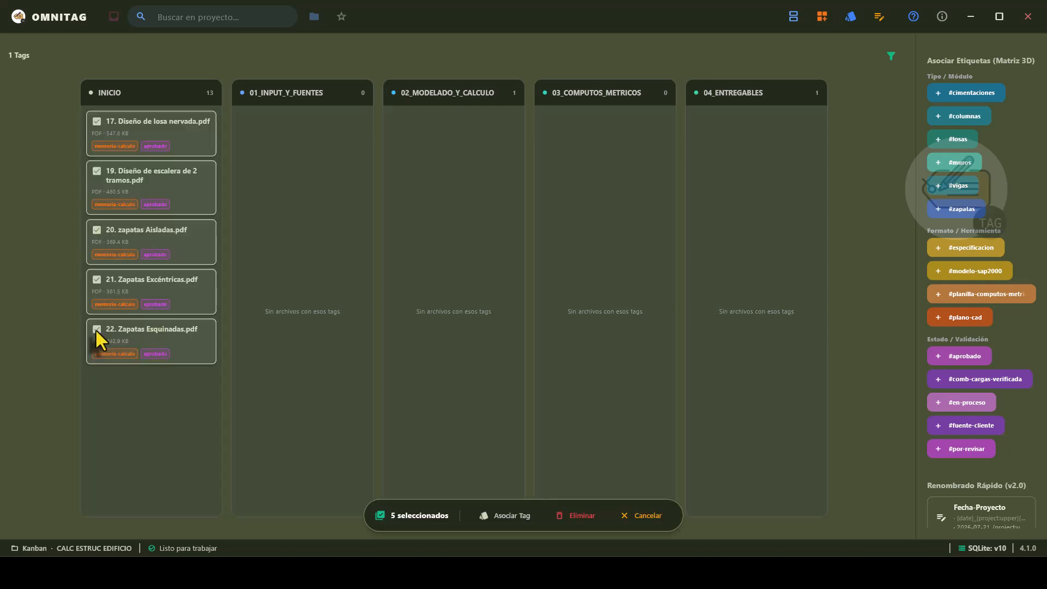
left_click_drag(142, 126, 738, 182)
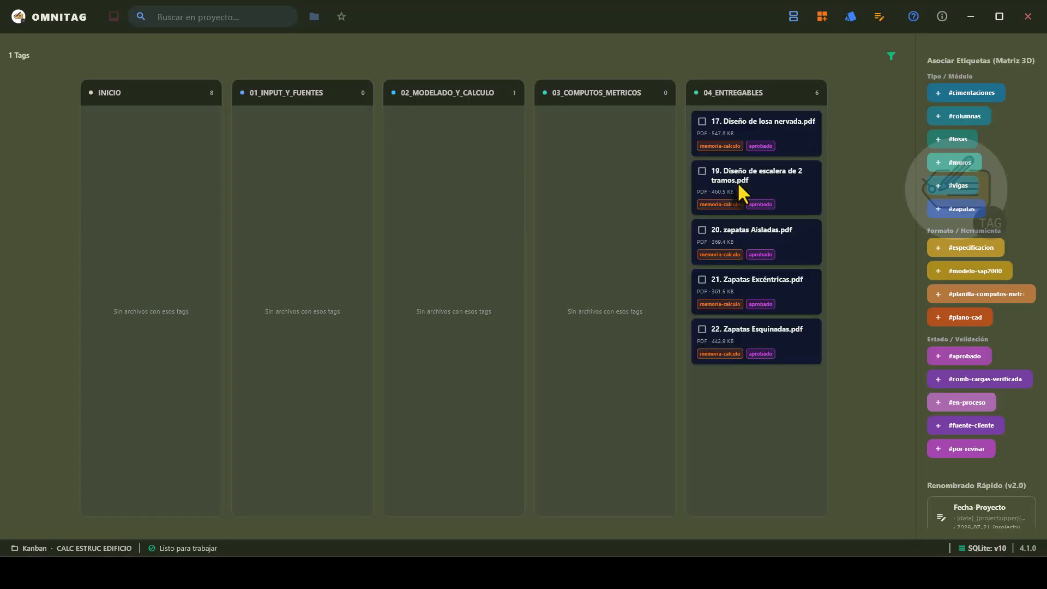
- Clear the memoria-calculo filter and filter the board by por-revisar instead
left_click(891, 56)
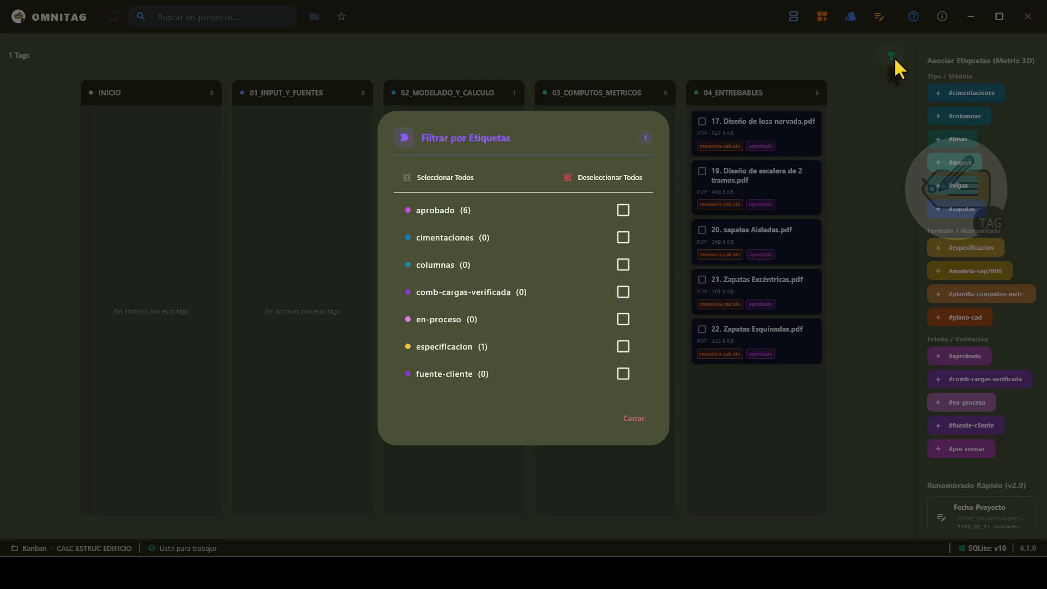
left_click(616, 176)
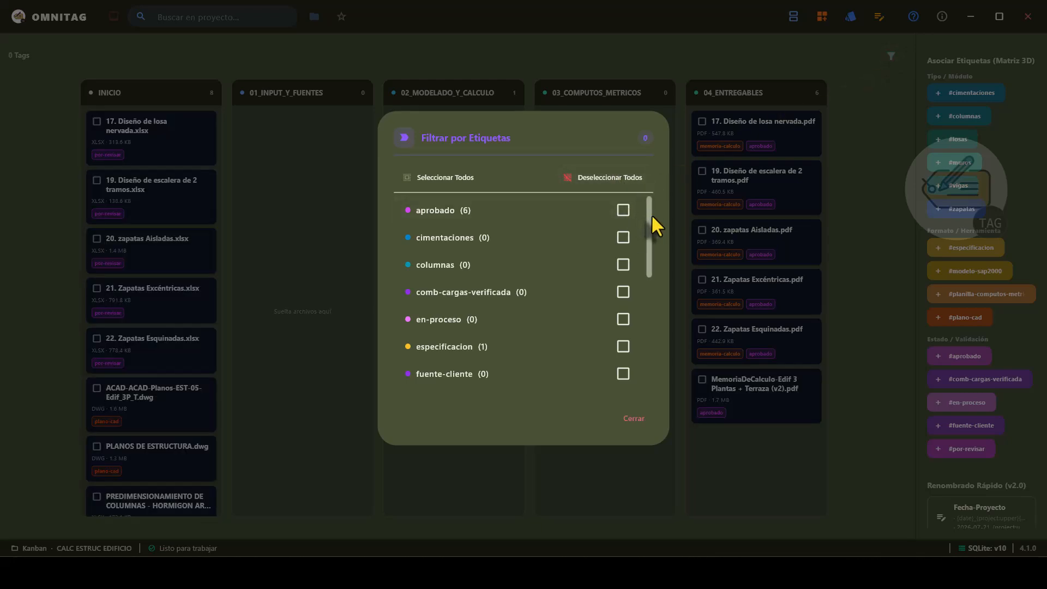
left_click_drag(652, 217, 649, 329)
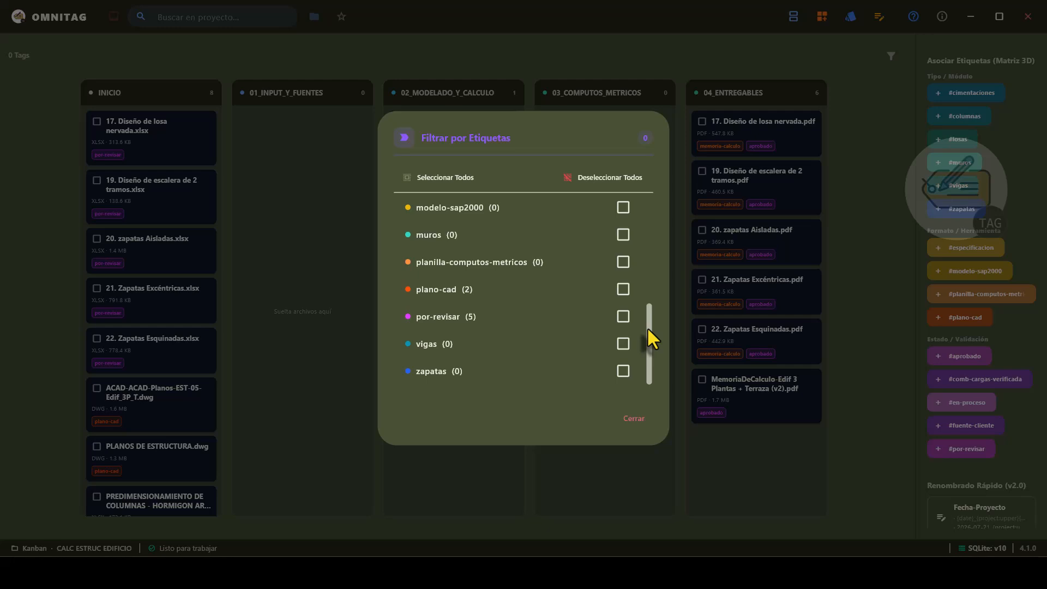
left_click(623, 316)
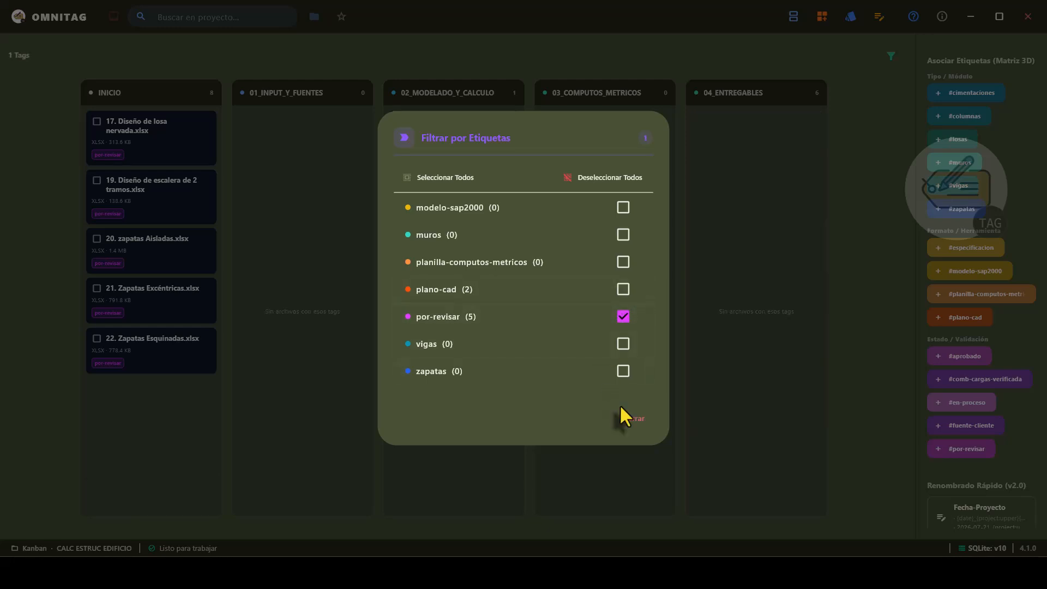
left_click(635, 418)
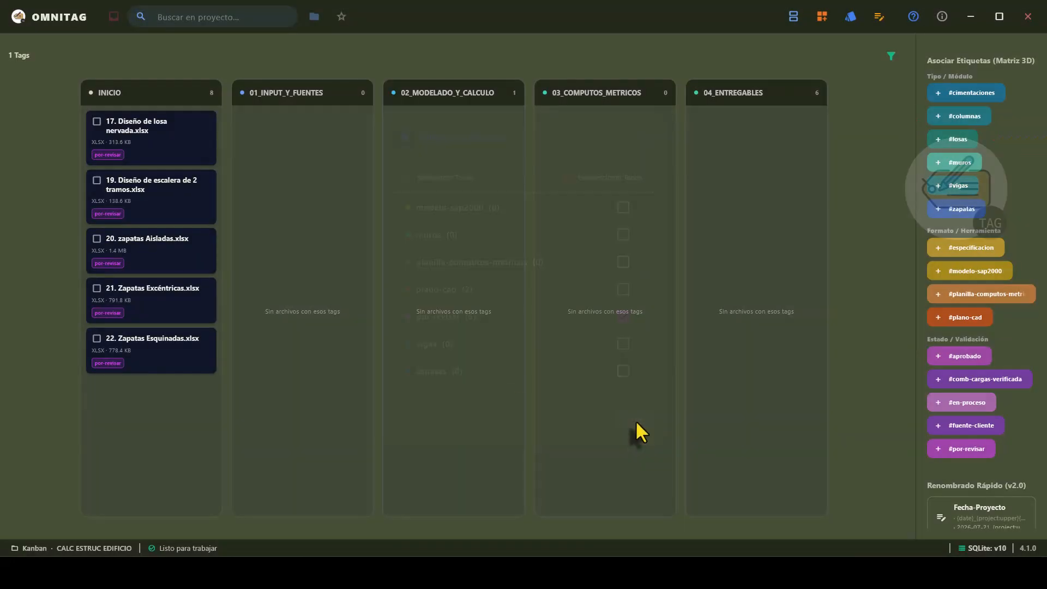
- Move the five XLSX files numbered 17, 19, 20, 21 and 22 together from INICIO to 02_MODELADO_Y_CALCULO
left_click(96, 338)
left_click(97, 289)
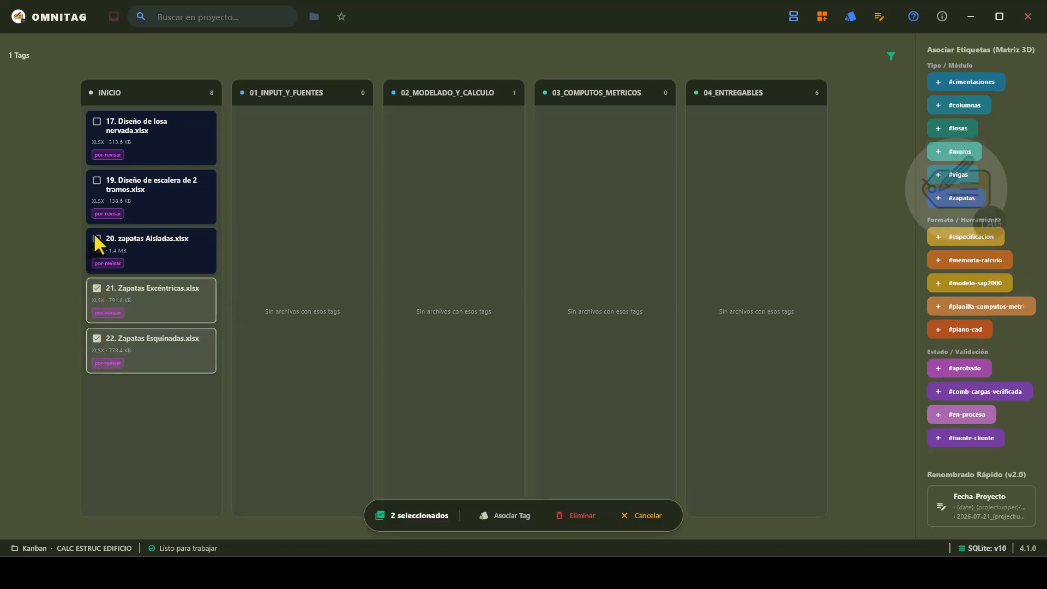
left_click(94, 181)
left_click(97, 121)
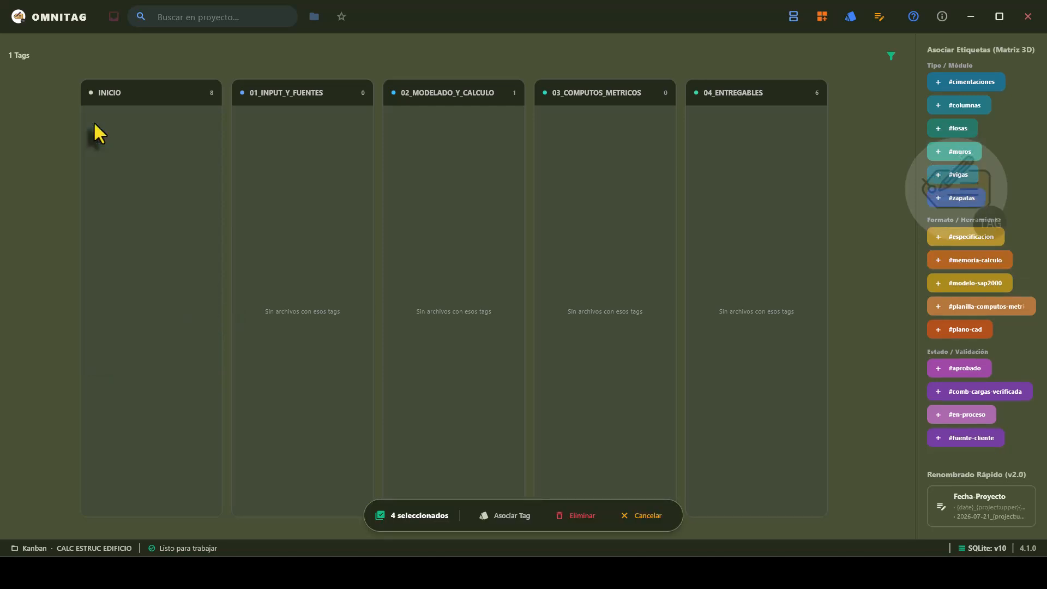
left_click(97, 238)
left_click_drag(135, 159, 453, 173)
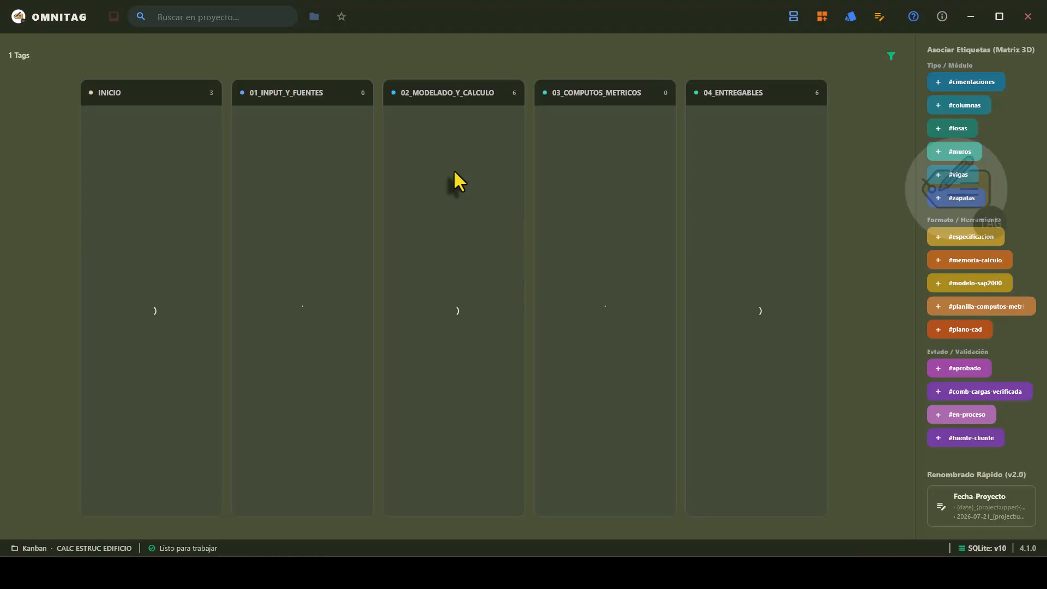
- Clear all tag filters so the board lists every file
left_click(890, 55)
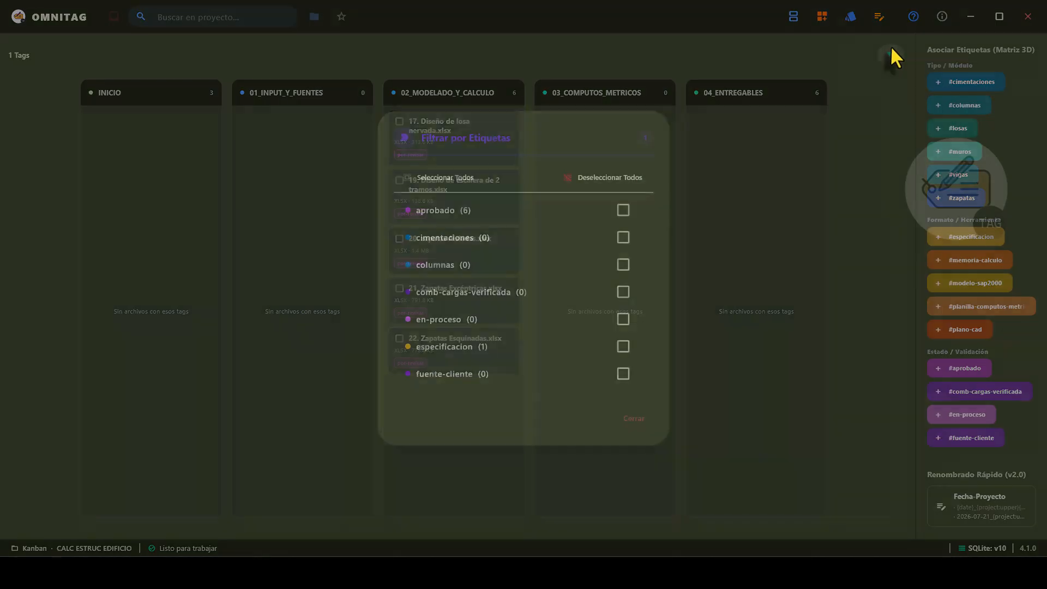
left_click(642, 177)
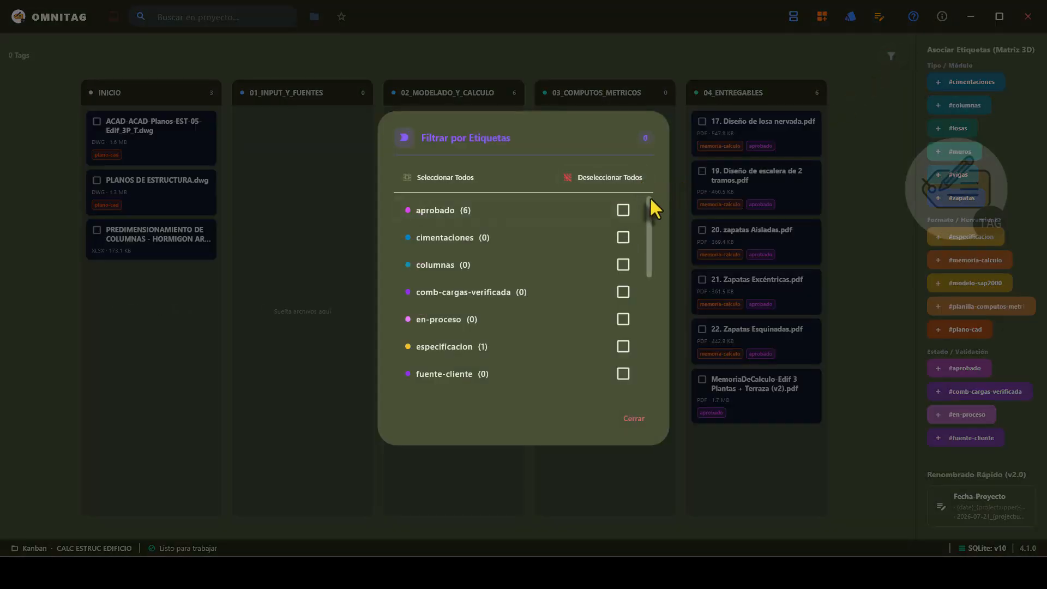
left_click(632, 418)
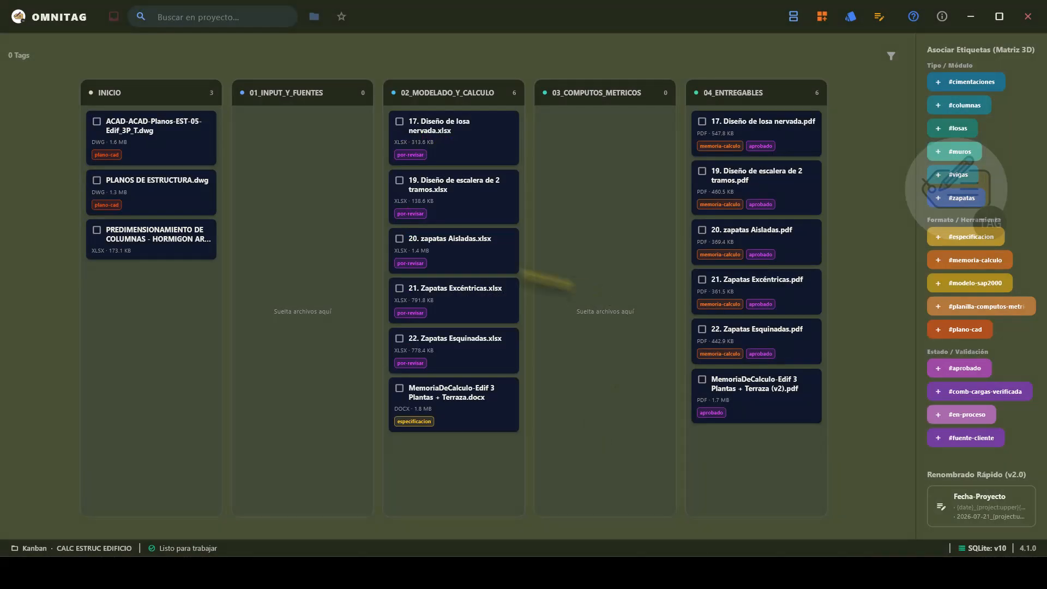
- Move ACAD-ACAD-Planos-EST-05-Edif_3P_T.dwg and the PREDIMENSIONAMIENTO DE COLUMNAS spreadsheet to 03_COMPUTOS_METRICOS, and PLANOS DE ESTRUCTURA.dwg to 01_INPUT_Y_FUENTES
left_click(104, 132)
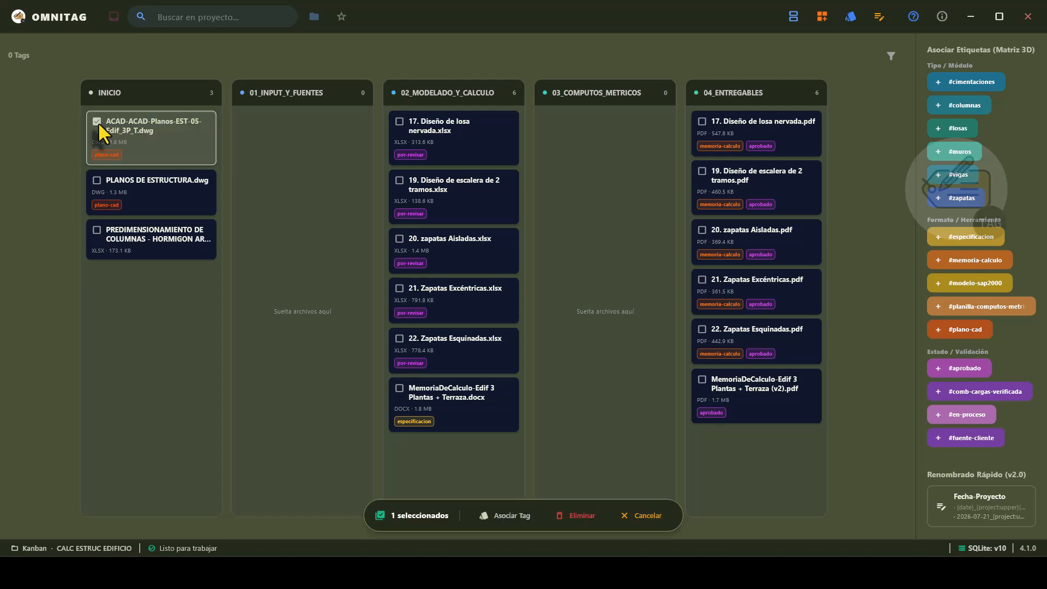
left_click(97, 230)
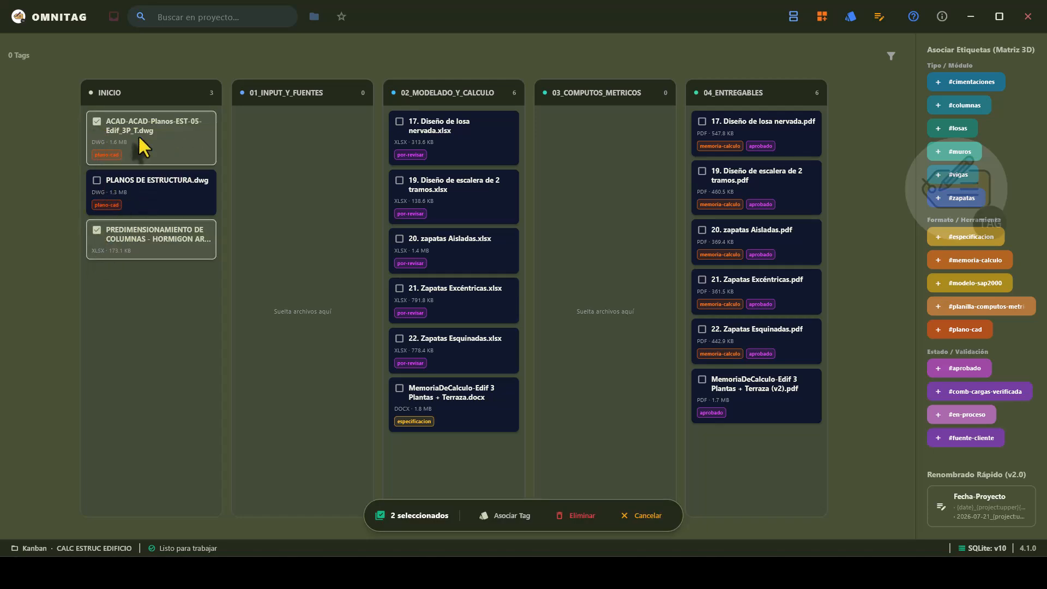
left_click_drag(139, 139, 636, 191)
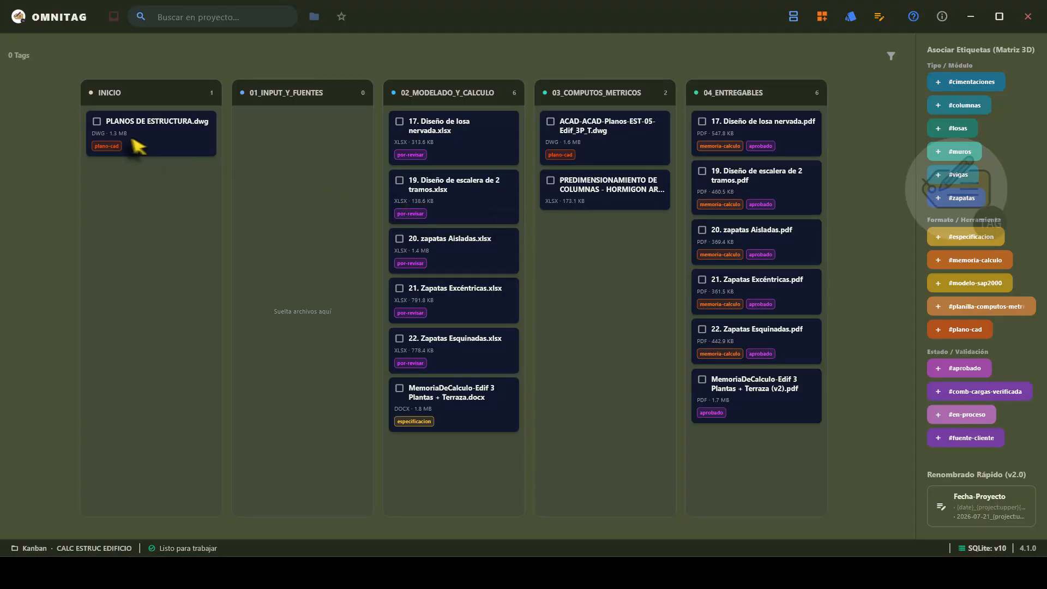
left_click(96, 121)
left_click_drag(120, 123, 305, 208)
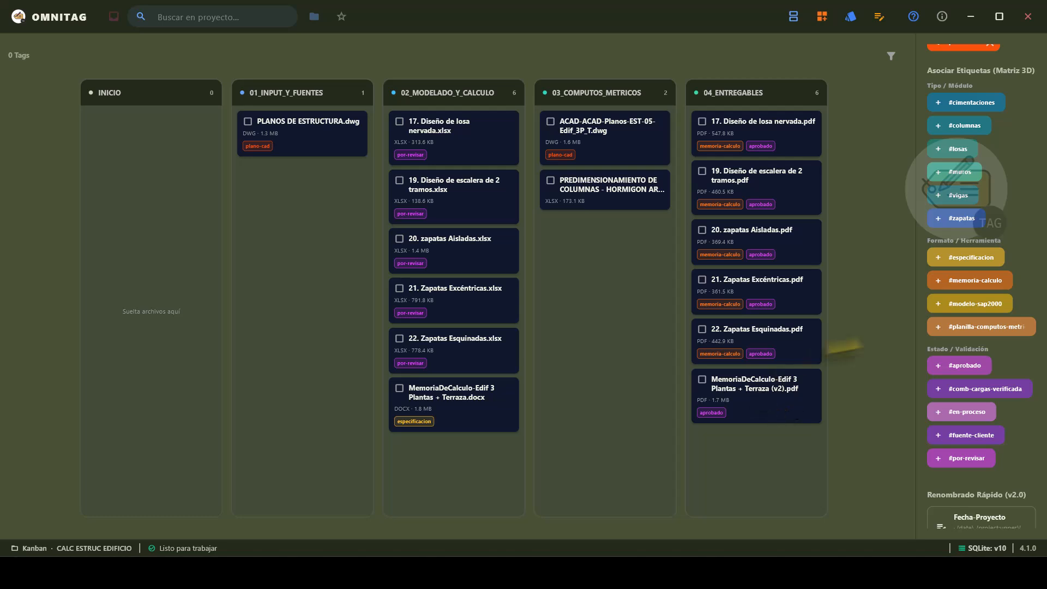
- Add the en-proceso and aprobado tags to PLANOS DE ESTRUCTURA.dwg and check MemoriaDeCalculo-Edif 3 Plantas + Terraza.docx
left_click_drag(1036, 267, 1039, 292)
left_click(970, 347)
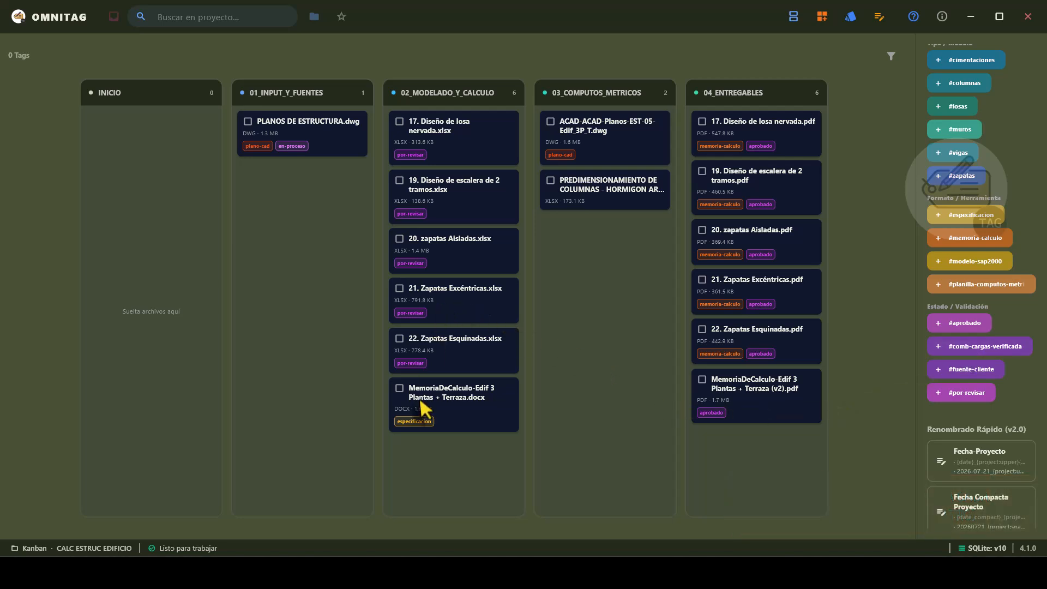
left_click(399, 388)
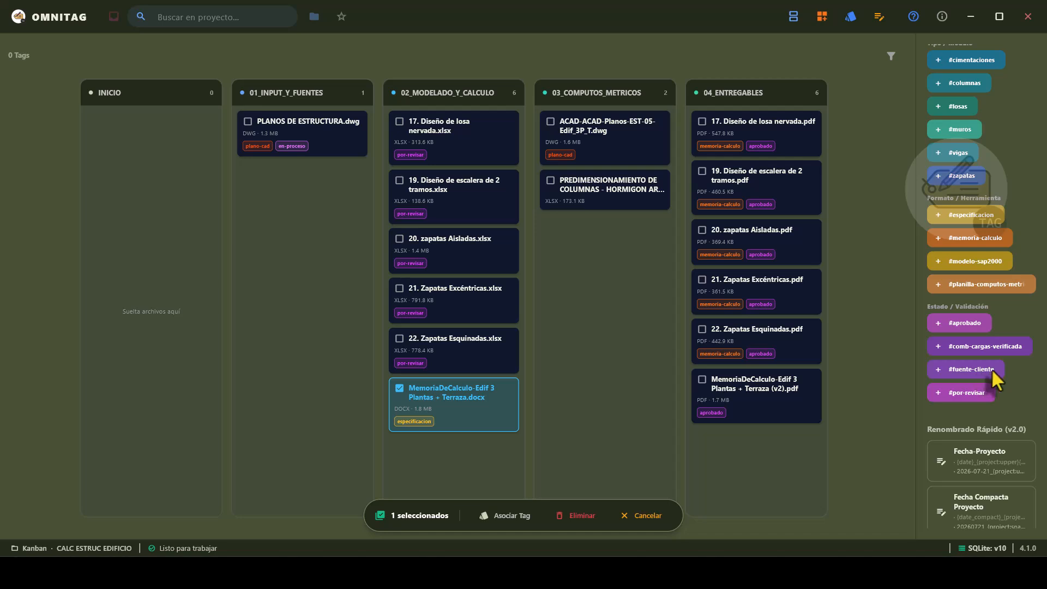
left_click(967, 323)
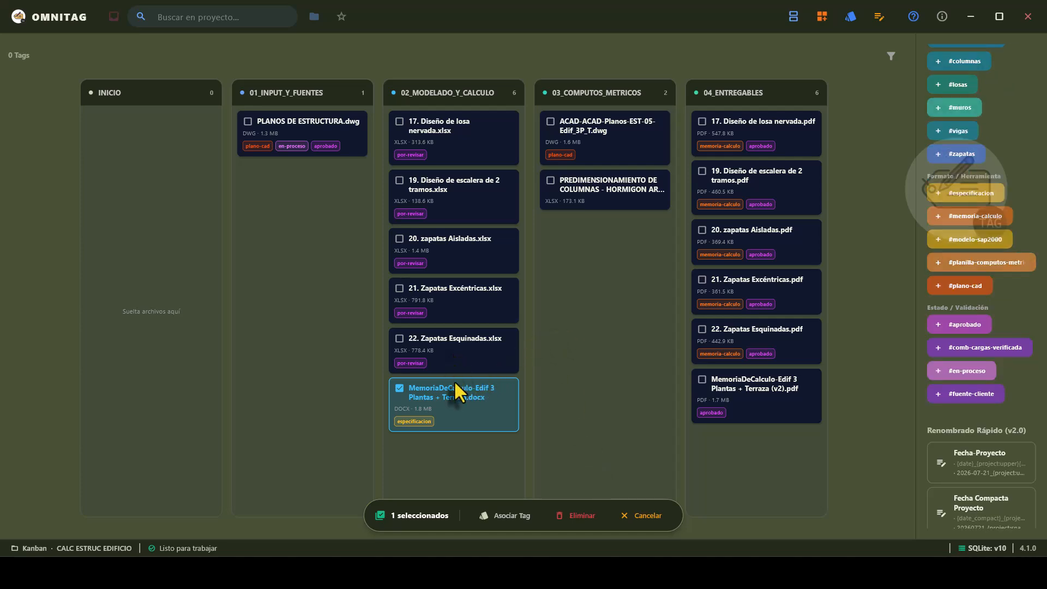
- Add the aprobado tag to MemoriaDeCalculo-Edif 3 Plantas + Terraza.docx and the fuente-cliente tag to PLANOS DE ESTRUCTURA.dwg
left_click(333, 142)
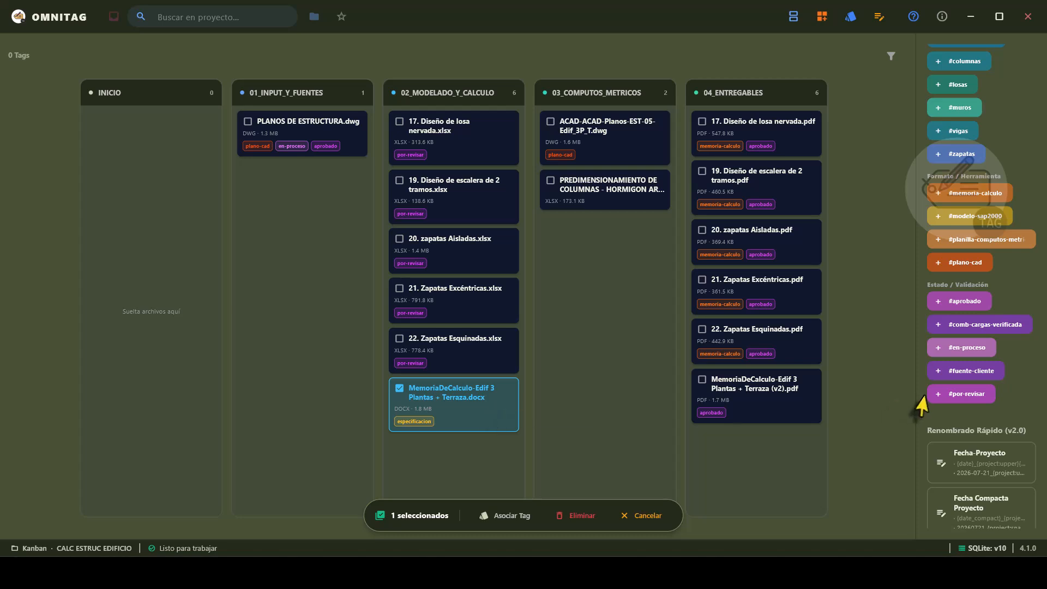
left_click(970, 298)
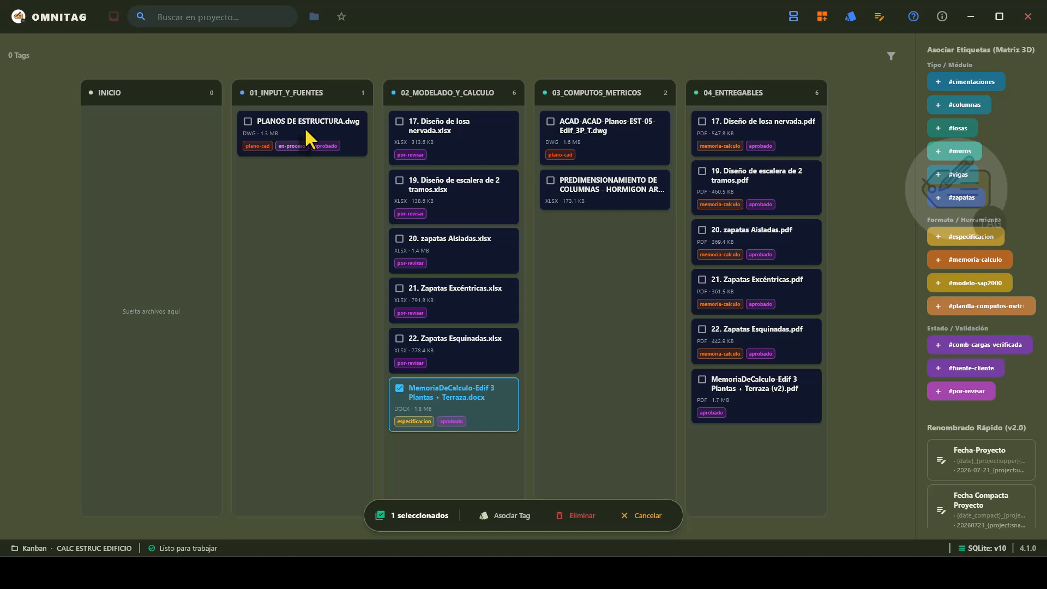
left_click(969, 369)
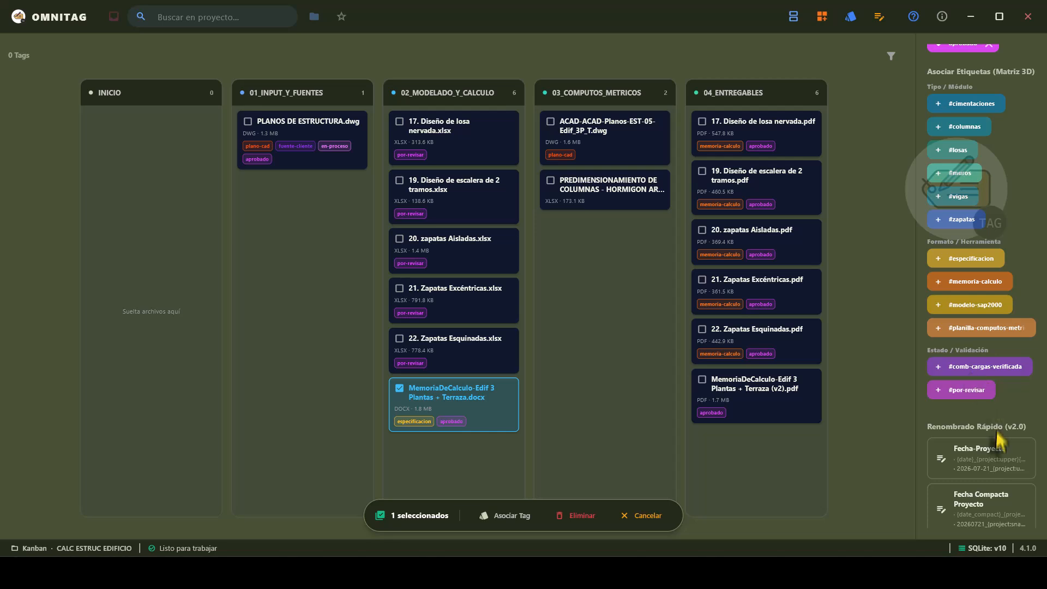
- Cancel the current file selection and search the project for columnas
left_click(636, 515)
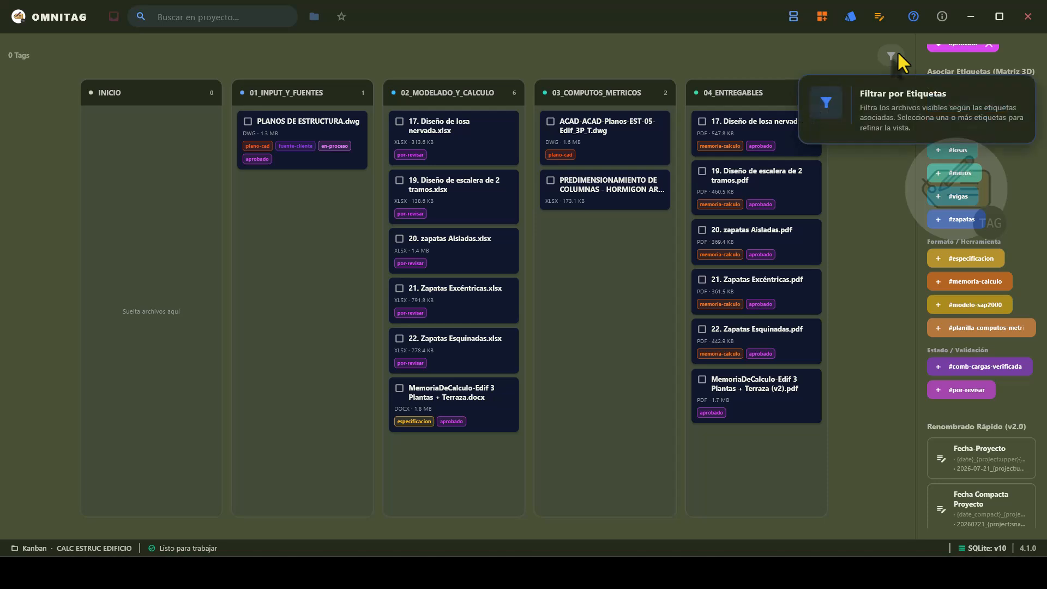
left_click(218, 21)
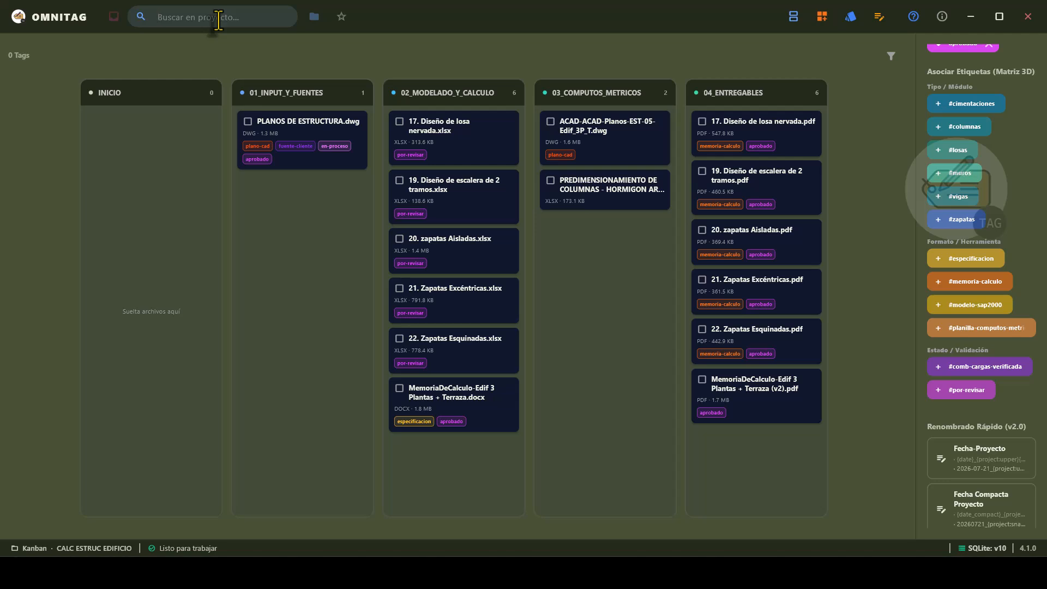
type("co")
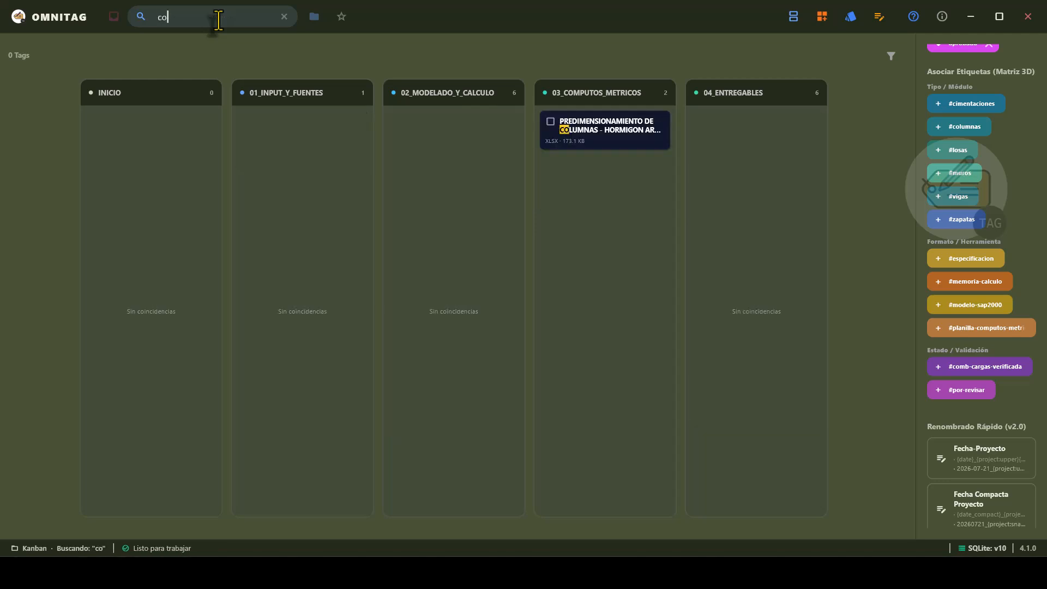
type("lumnas")
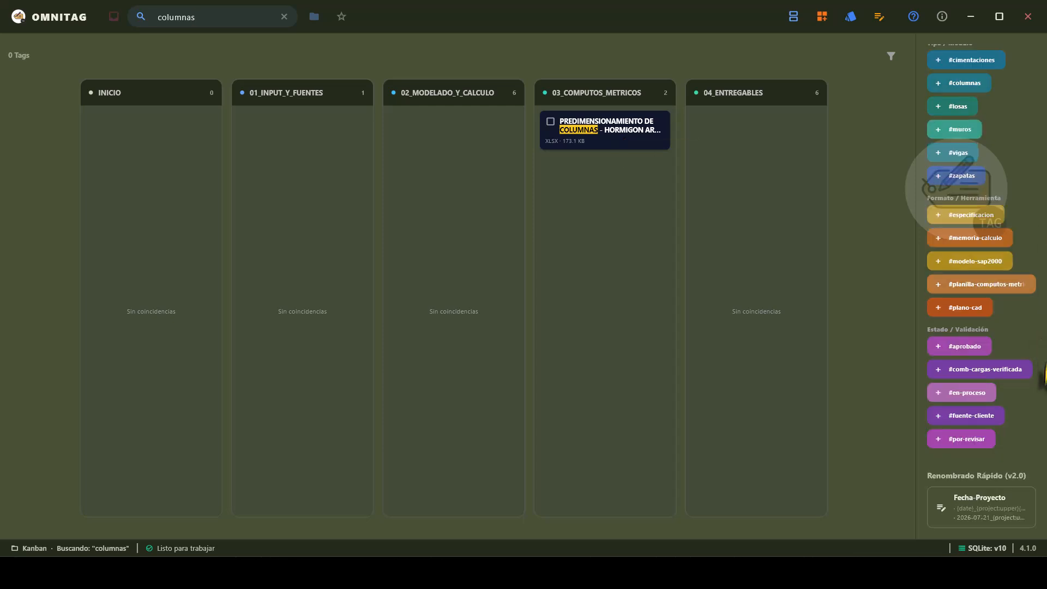
- Open PREDIMENSIONAMIENTO DE COLUMNAS - HORMIGON ARMADO.xlsx in Excel from its file details, then minimize it and clear the project search
scroll(1037, 218, "up", 6)
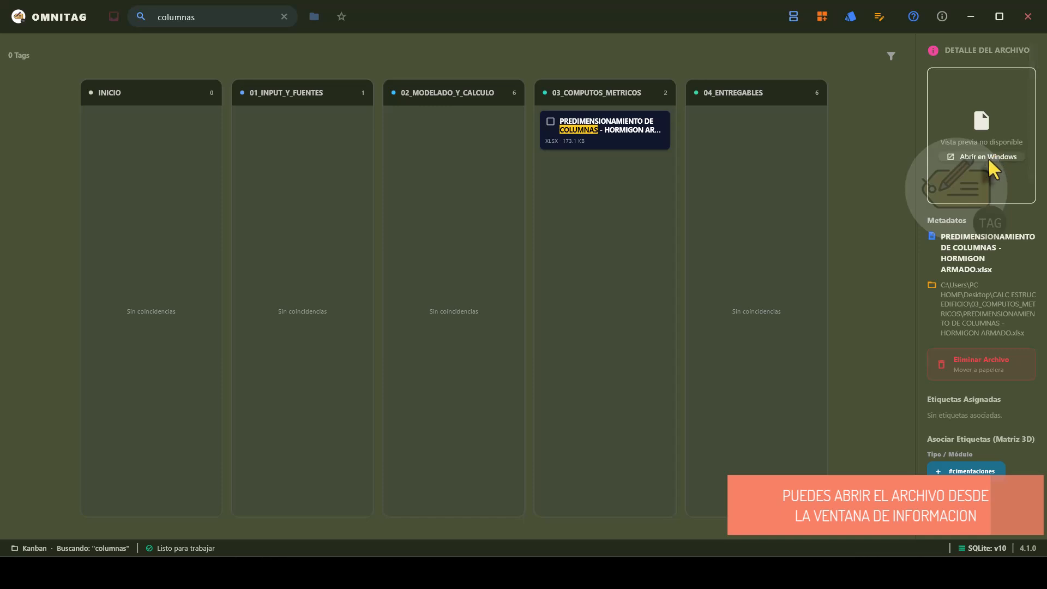
left_click(989, 159)
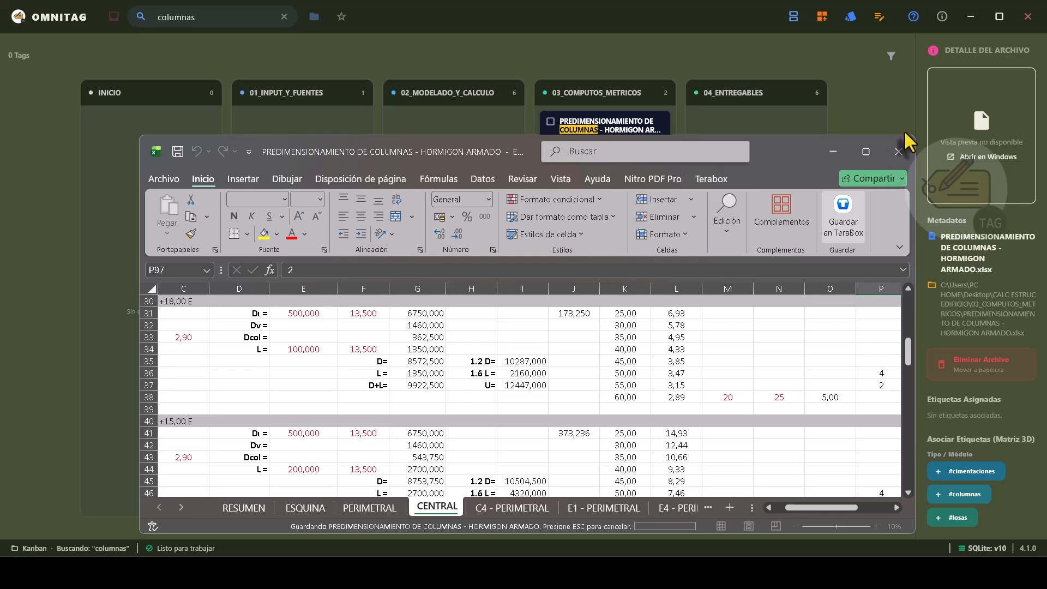
left_click(833, 152)
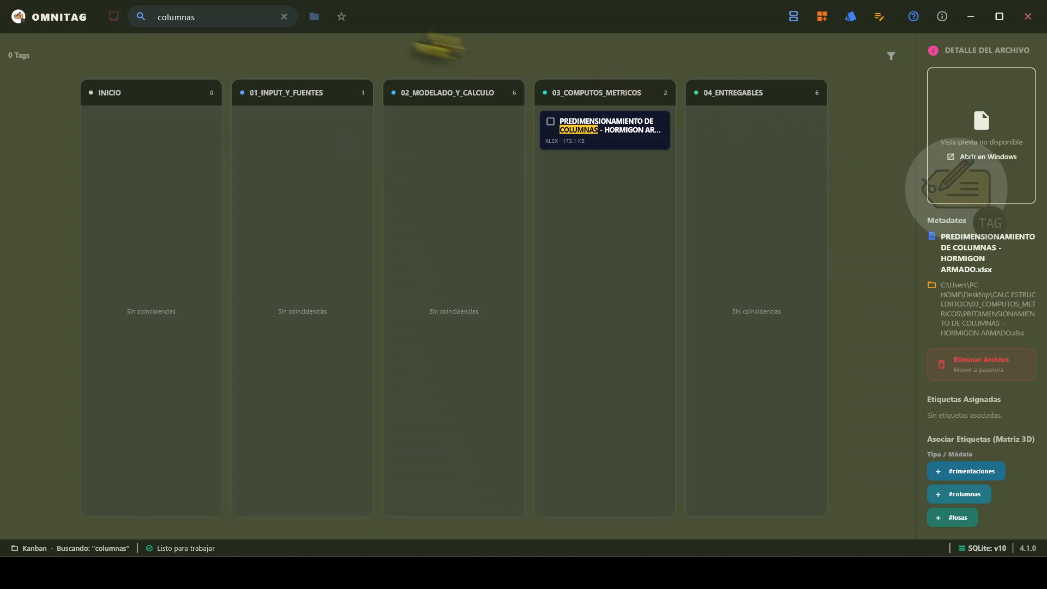
left_click(284, 17)
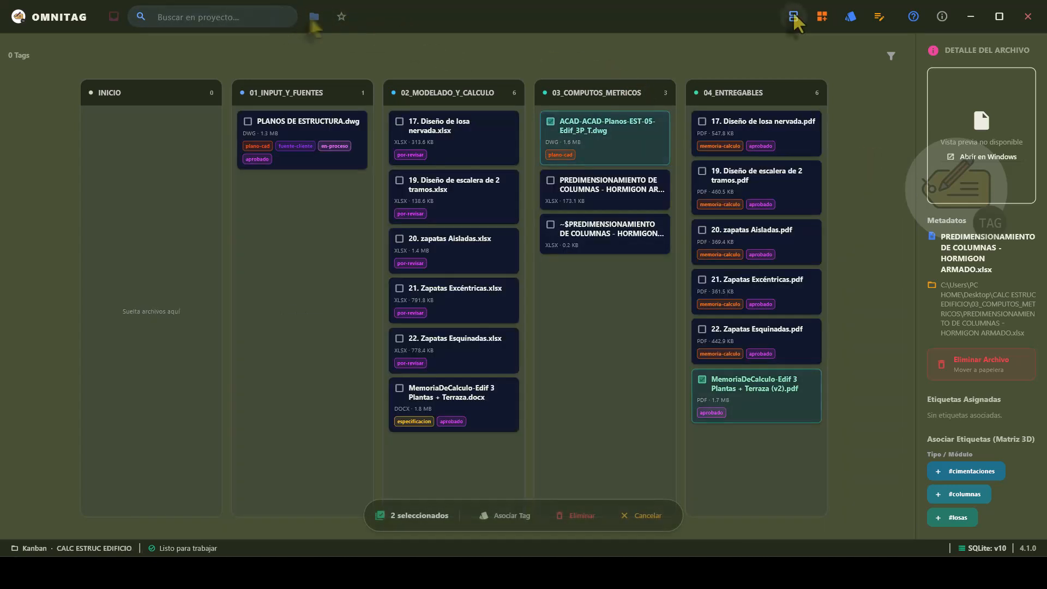
- Switch to the Estructurado (3:3:2) layout and show the files of 02_MODELADO_Y_CALCULO as a compact list
left_click(793, 11)
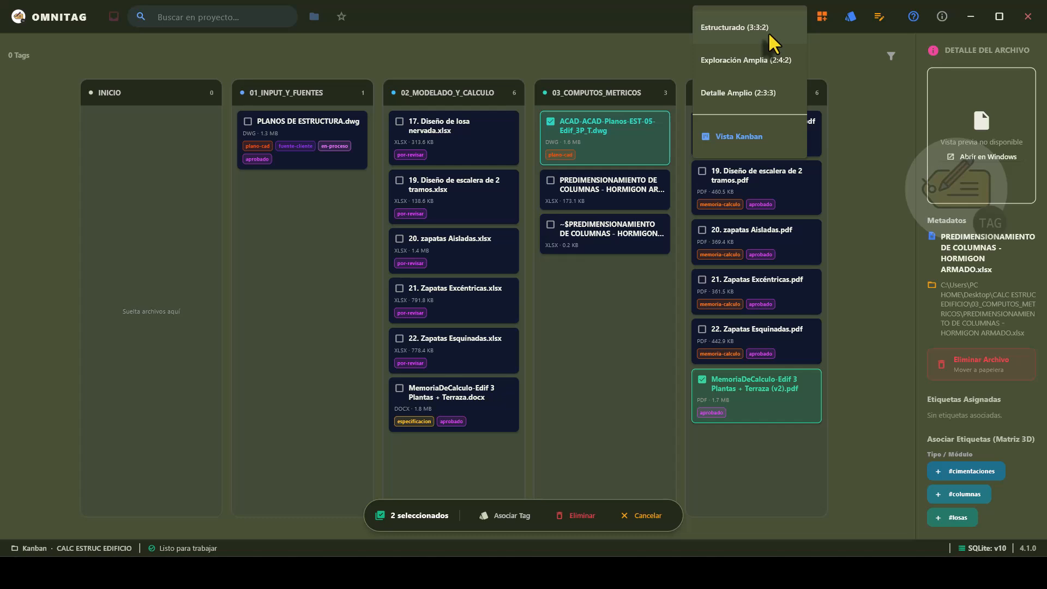
left_click(768, 32)
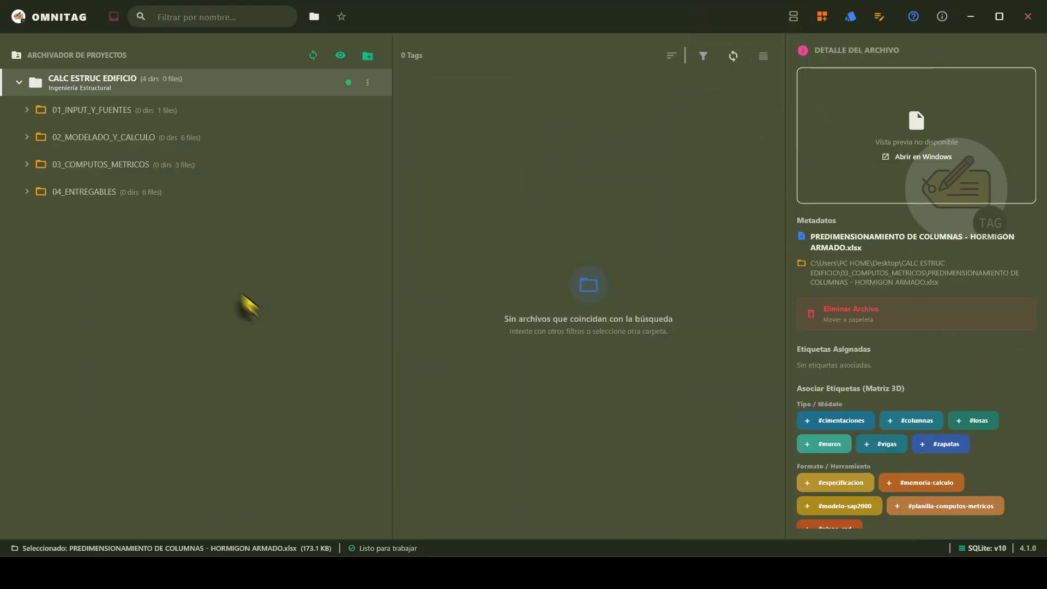
left_click(140, 143)
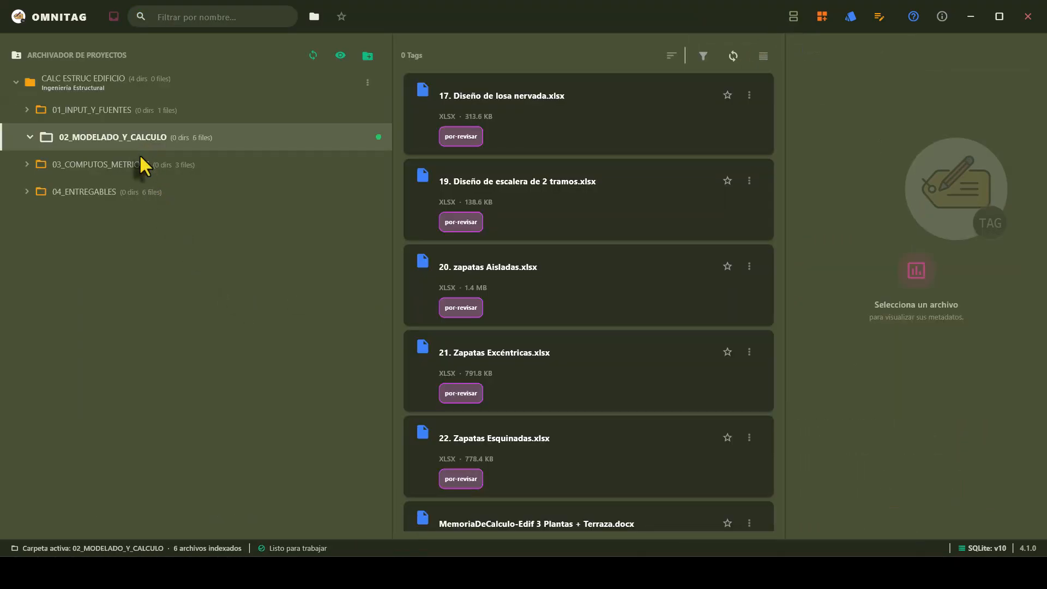
left_click(763, 57)
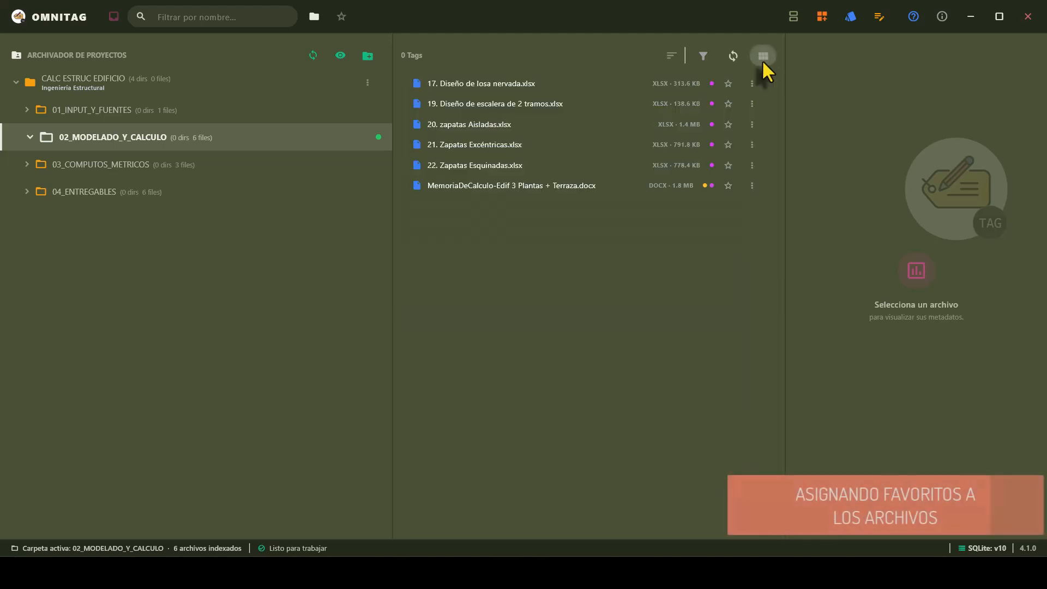
- Mark MemoriaDeCalculo-Edif 3 Plantas + Terraza.docx, the PREDIMENSIONAMIENTO DE COLUMNAS spreadsheet in 03_COMPUTOS_METRICOS and MemoriaDeCalculo-Edif 3 Plantas + Terraza (v2).pdf in 04_ENTREGABLES as favorites
left_click(596, 188)
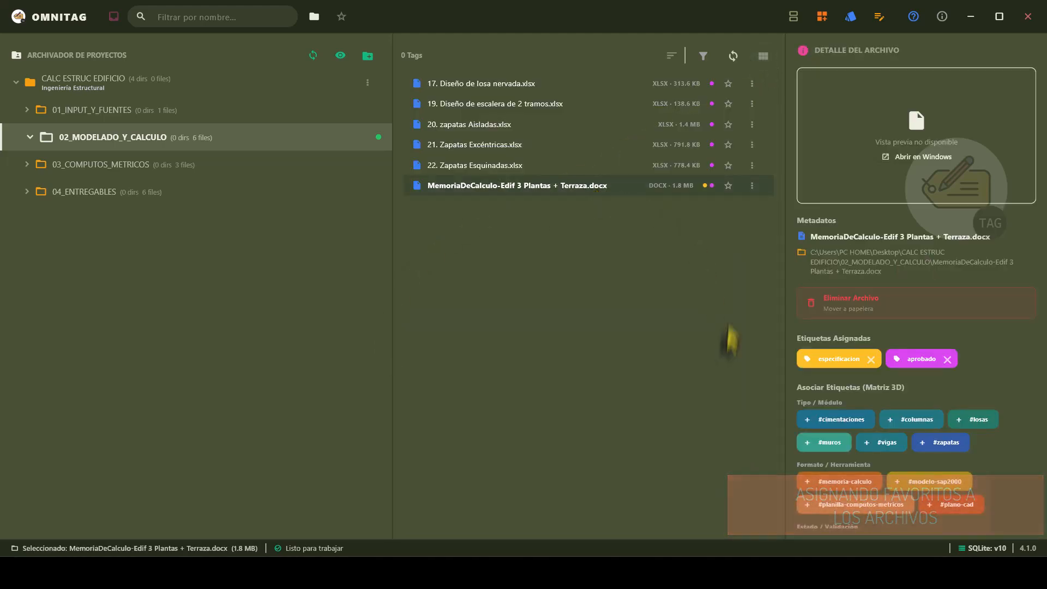
left_click(728, 185)
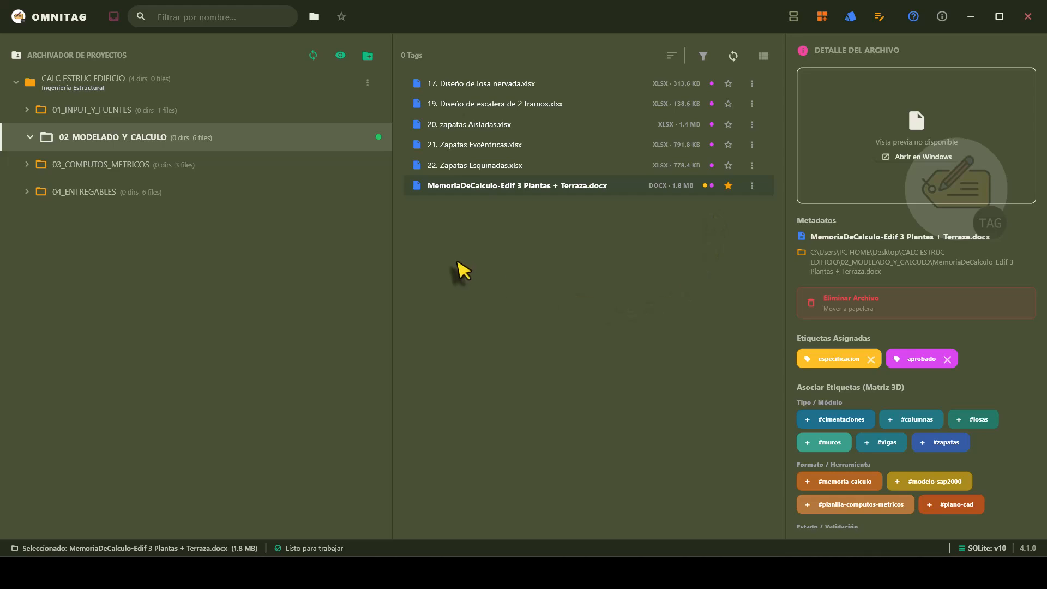
left_click(141, 165)
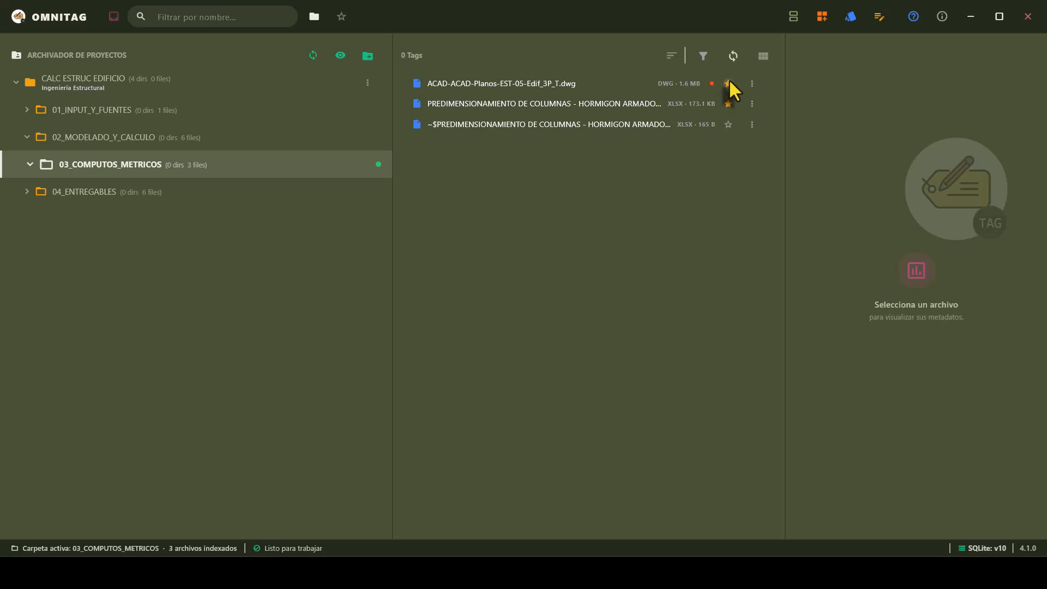
left_click(229, 191)
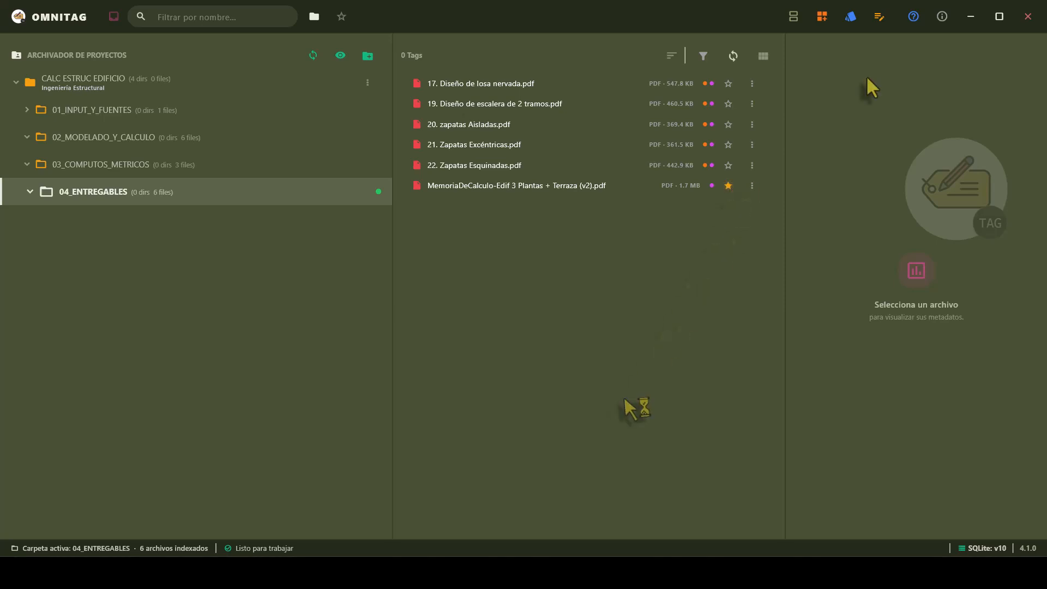
- Return to the Kanban view and check the board filtered to favorites only, then show all files again
left_click(794, 17)
left_click(764, 136)
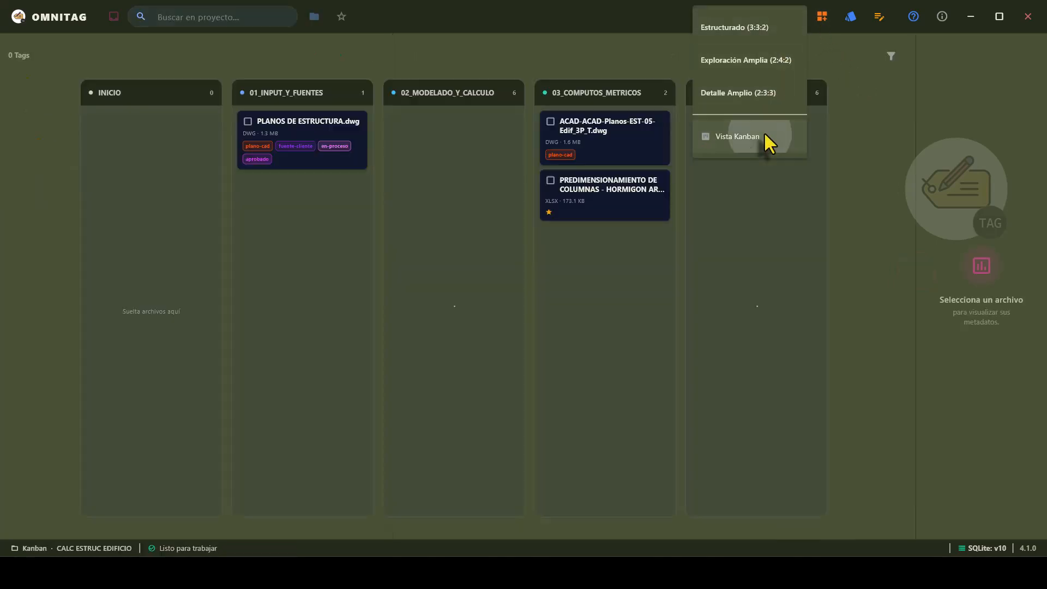
left_click(342, 17)
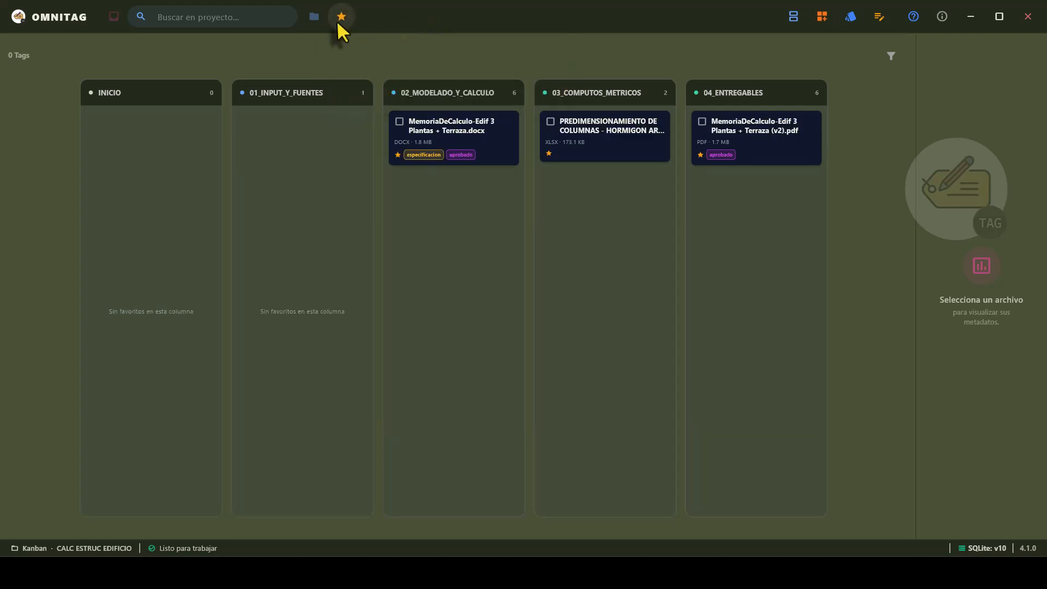
left_click(342, 17)
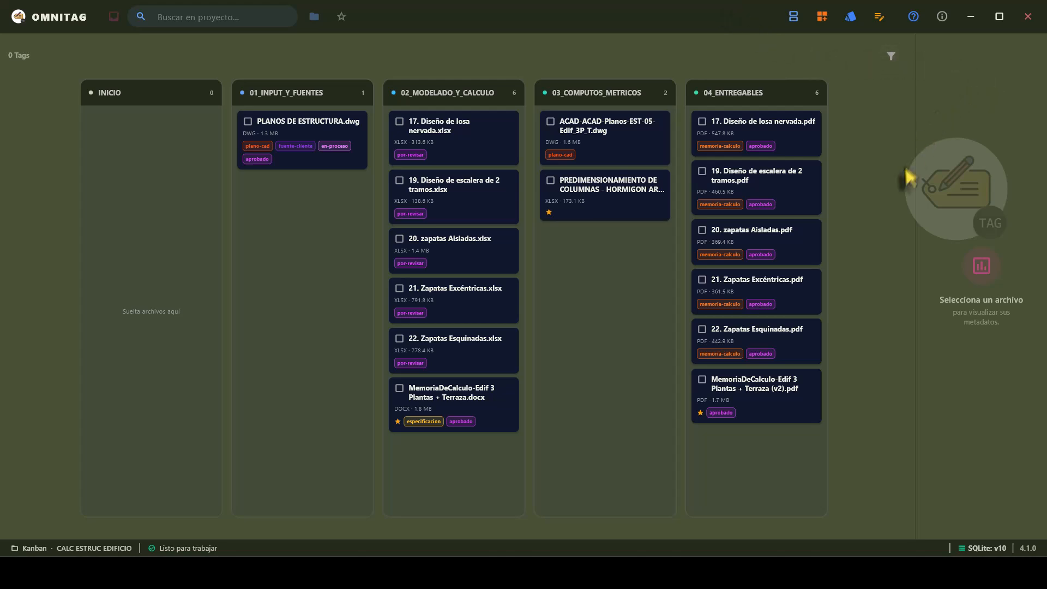
- Switch to the Estructurado (3:3:2) layout, collapse the CALC ESTRUC EDIFICIO project and review its available project actions
left_click(786, 13)
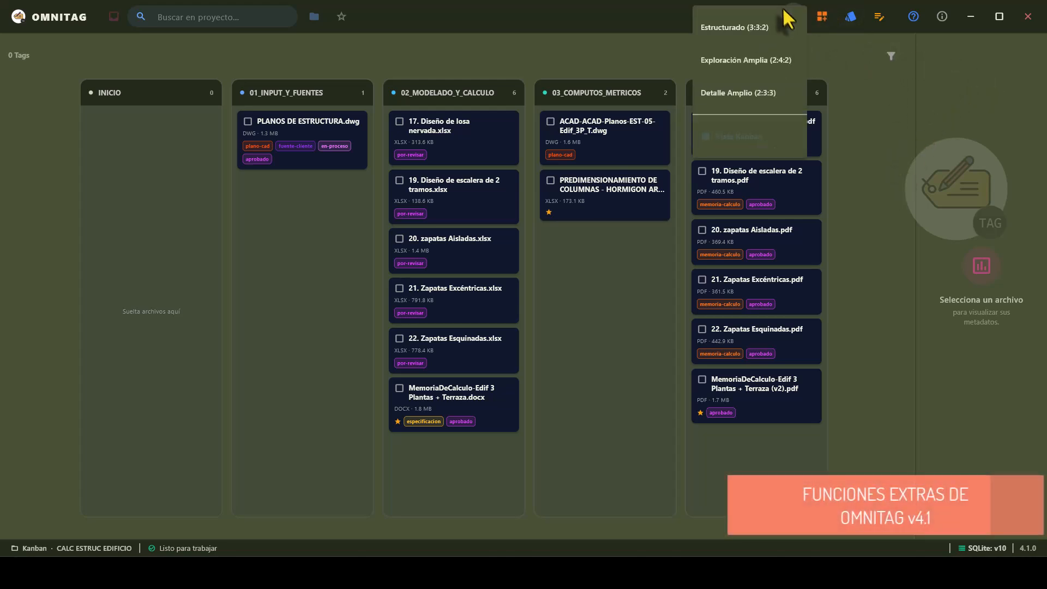
left_click(764, 32)
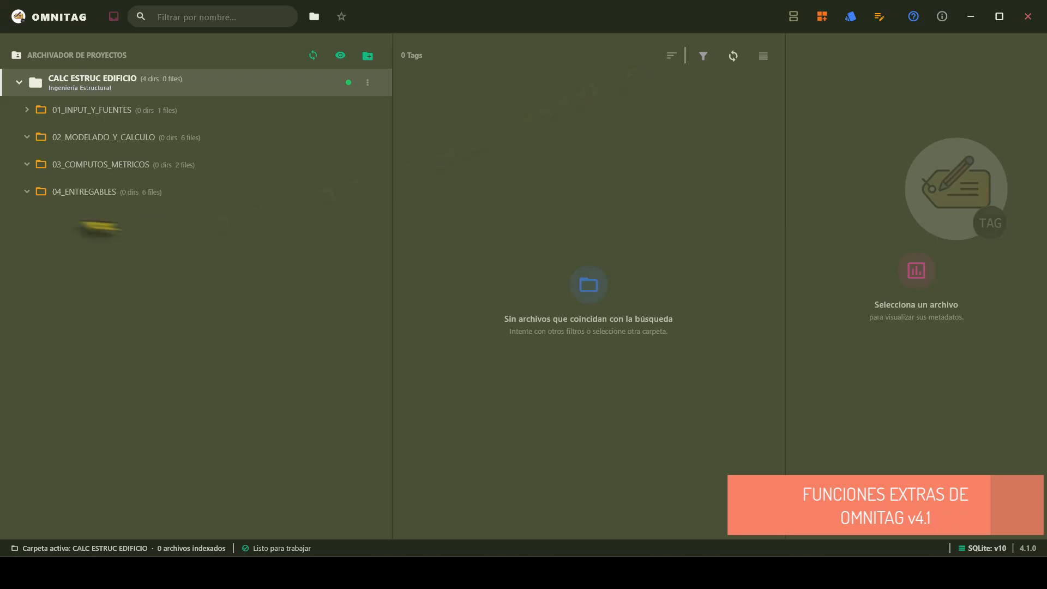
left_click(20, 83)
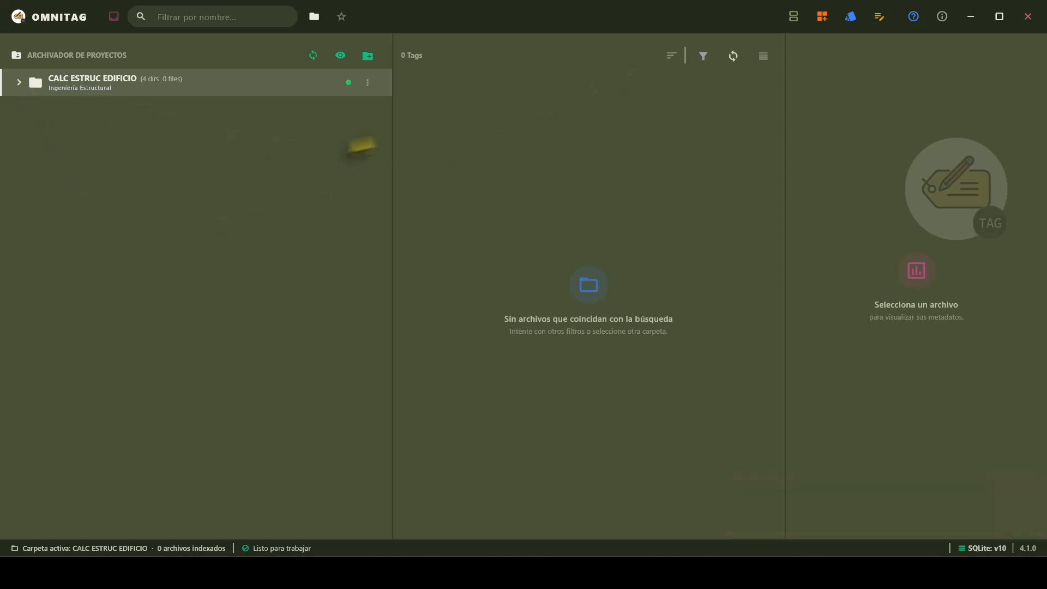
left_click(368, 82)
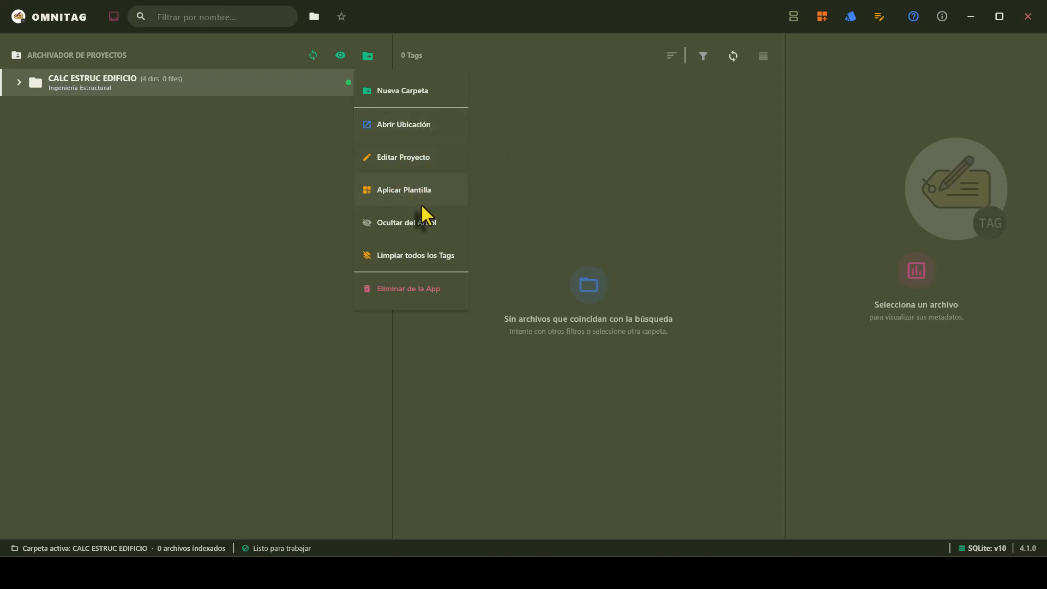
left_click(581, 201)
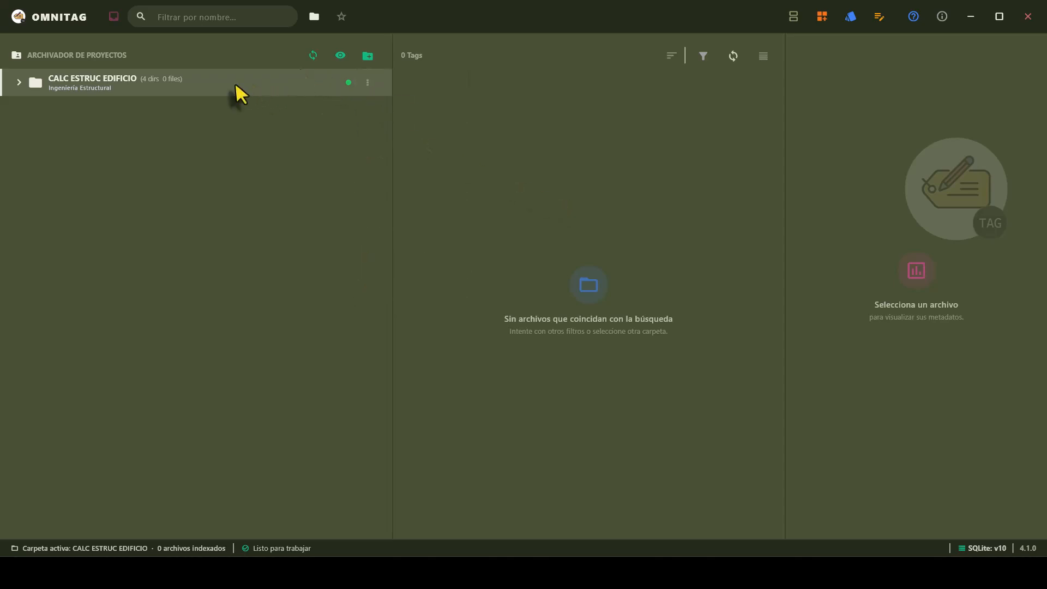
- In 01_INPUT_Y_FUENTES, remove the aprobado and en-proceso tags from PLANOS DE ESTRUCTURA.dwg and add the especificacion tag
left_click(19, 83)
left_click(86, 120)
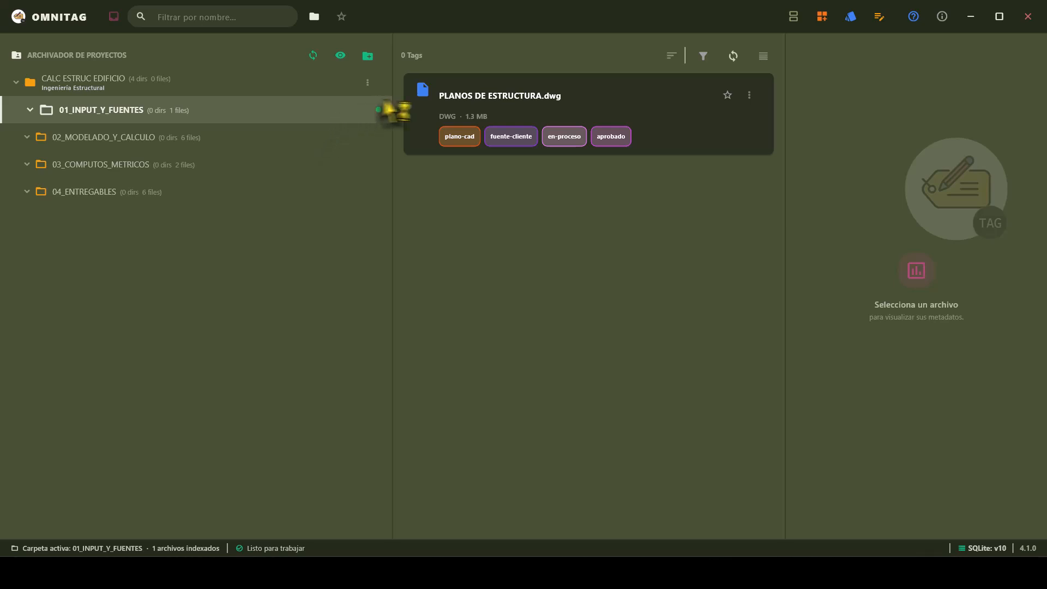
left_click(699, 133)
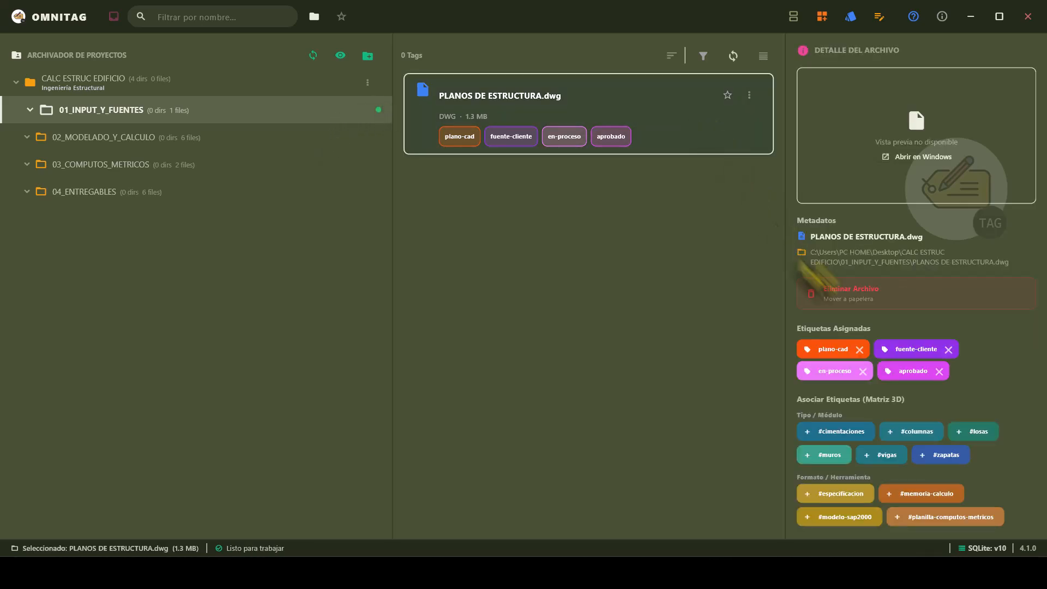
left_click(939, 372)
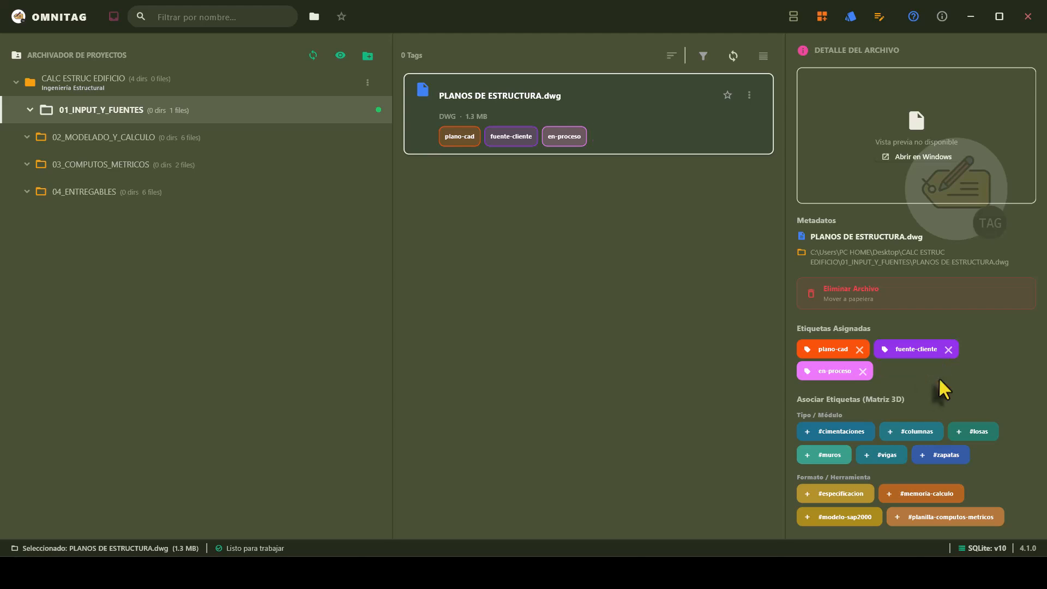
left_click(864, 373)
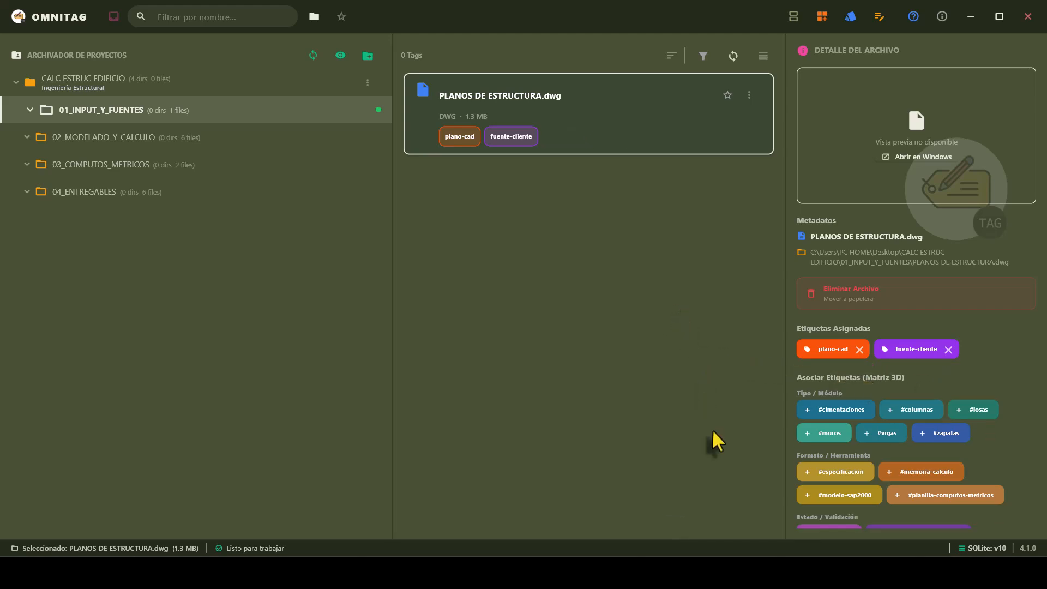
left_click(847, 472)
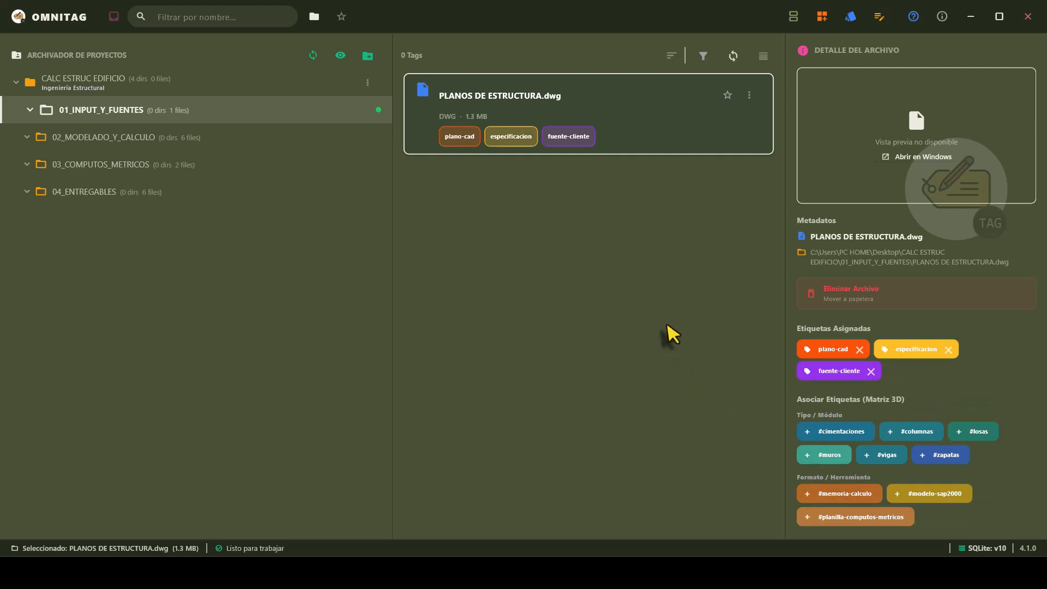